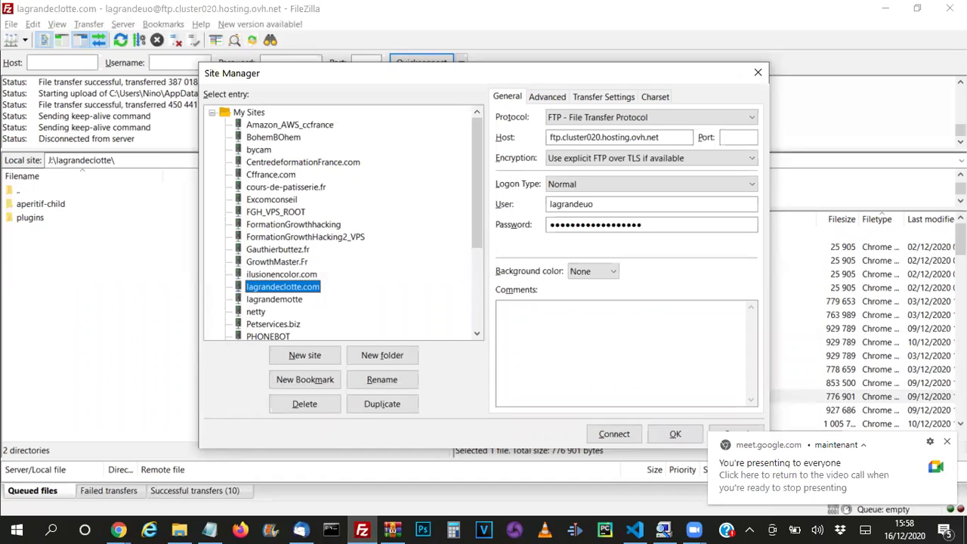
Step: Close the Site Manager, look through the cours_php folder in File Explorer, and return to FileZilla
click(678, 433)
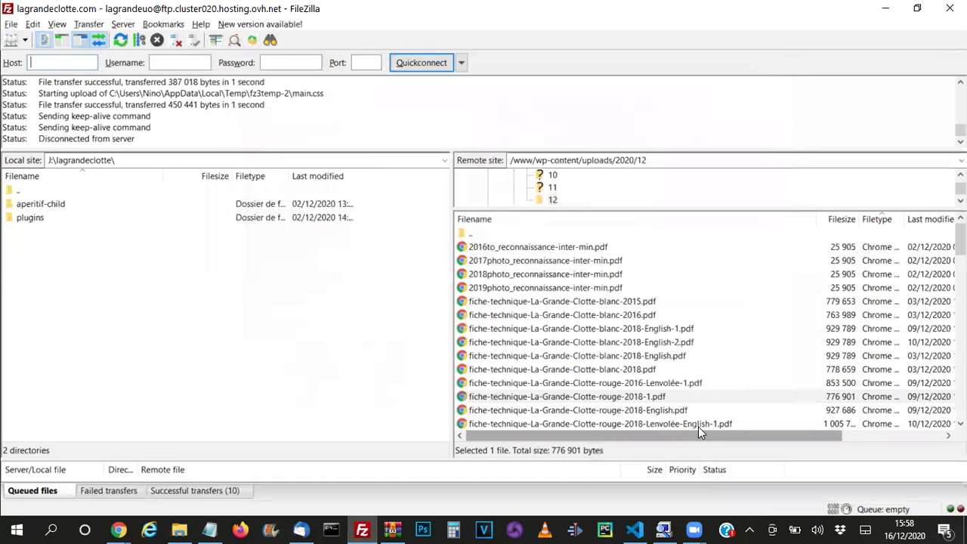
click(180, 529)
scroll(314, 241, down, 1)
scroll(314, 241, up, 1)
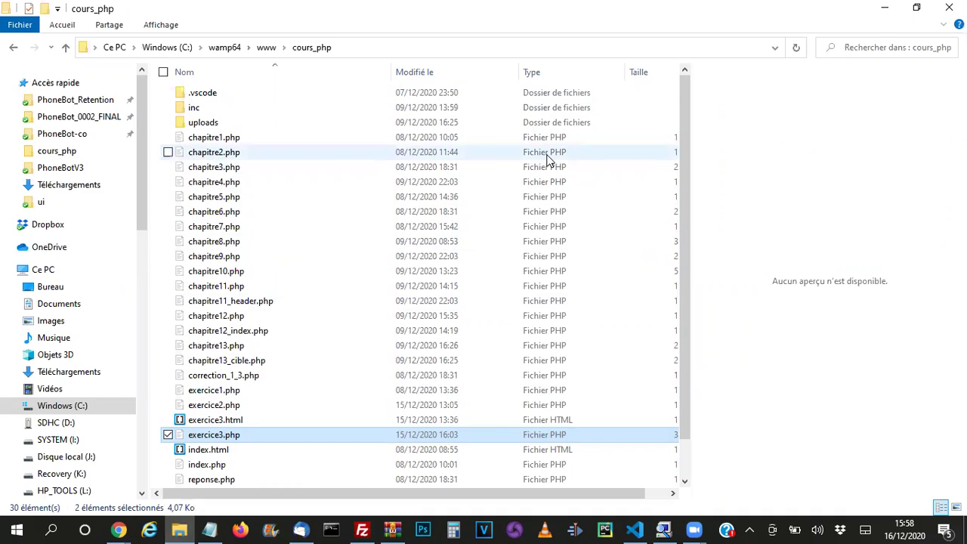
key(alt+Tab)
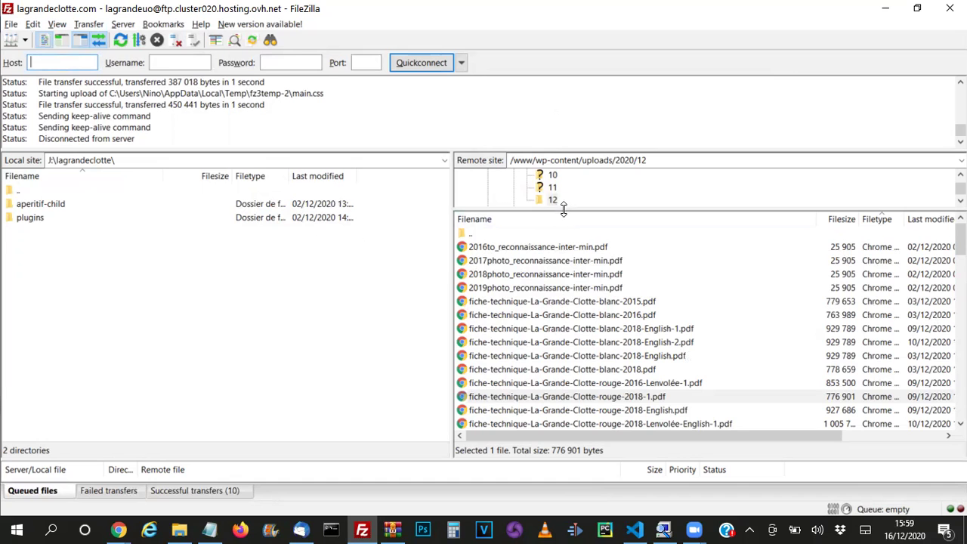
Step: Enlarge the remote directory tree and select all the entries in the message log
drag(563, 210, 593, 258)
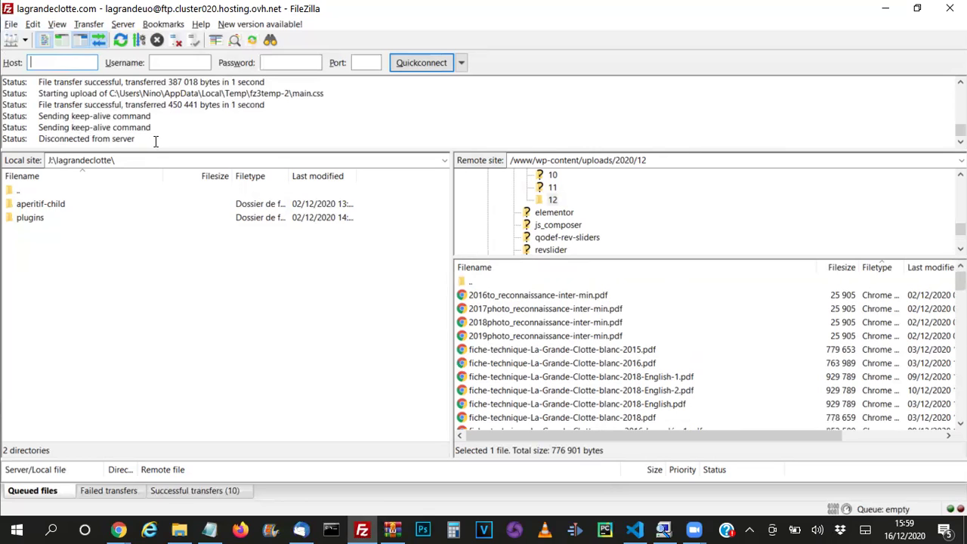
click(6, 77)
key(ctrl+a)
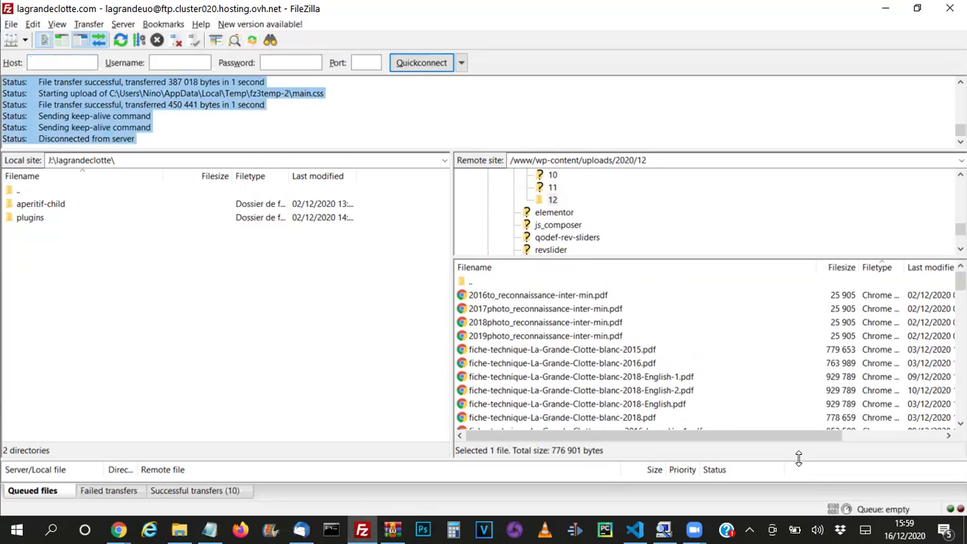
Step: Resize the transfer queue area to make it taller while keeping the local and remote file lists readable
drag(798, 459, 800, 283)
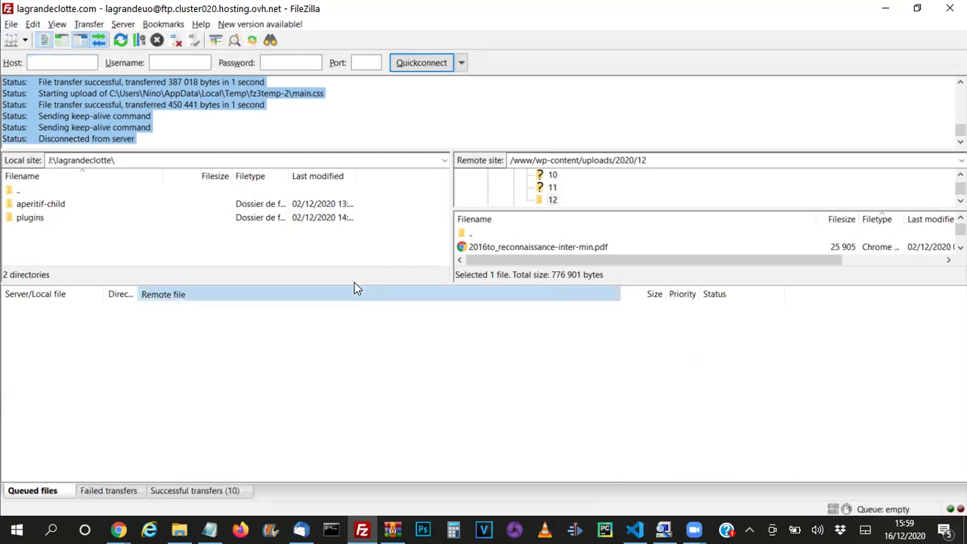
drag(352, 281, 353, 241)
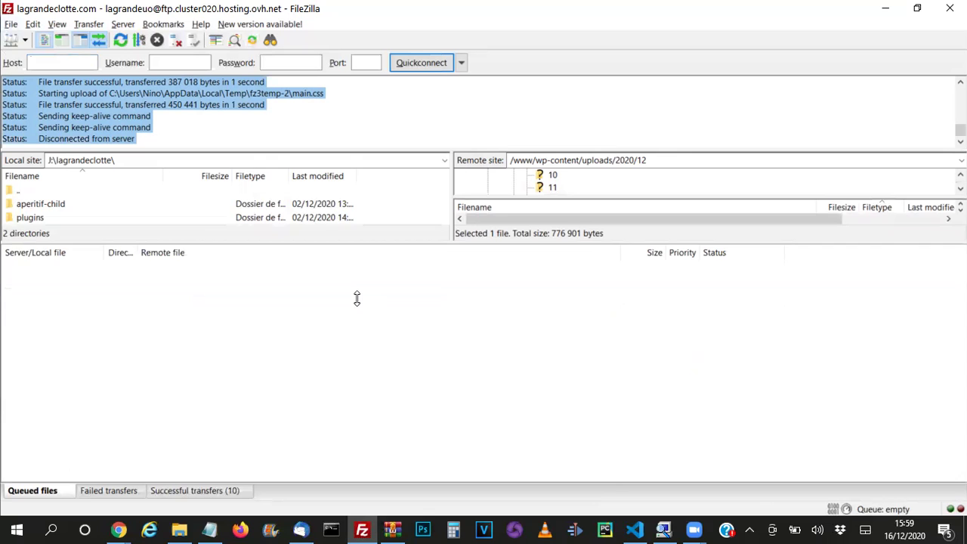
drag(361, 325, 364, 343)
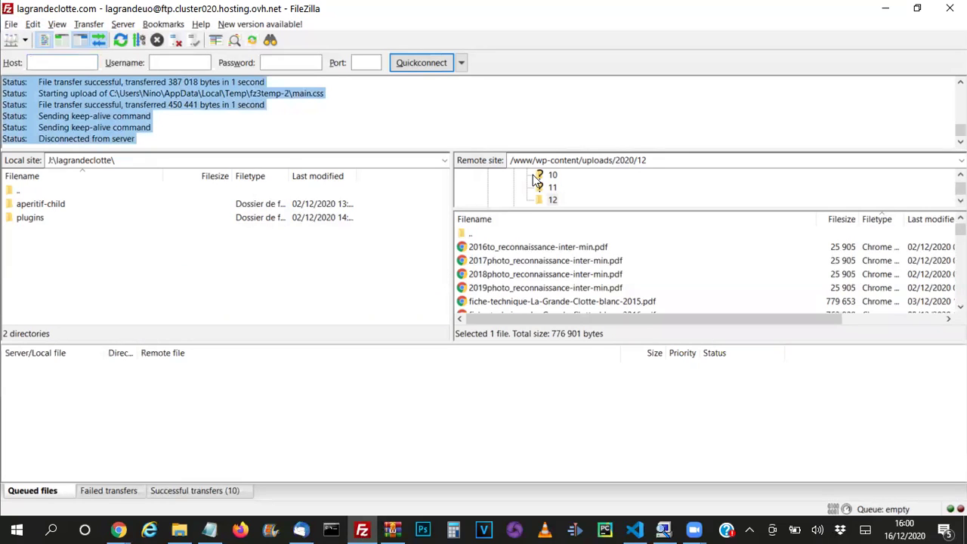
Step: Add a new site entry under My Sites in the Site Manager
click(10, 26)
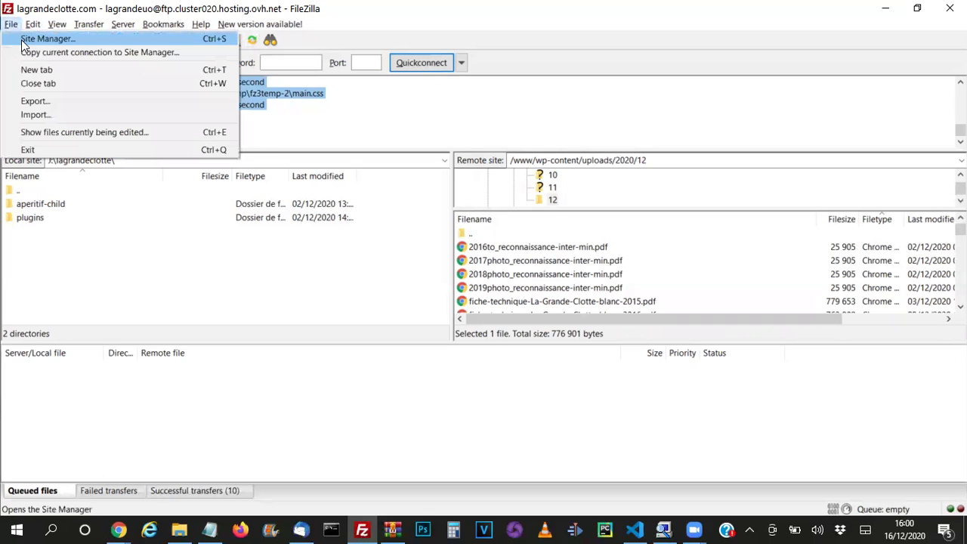
click(23, 40)
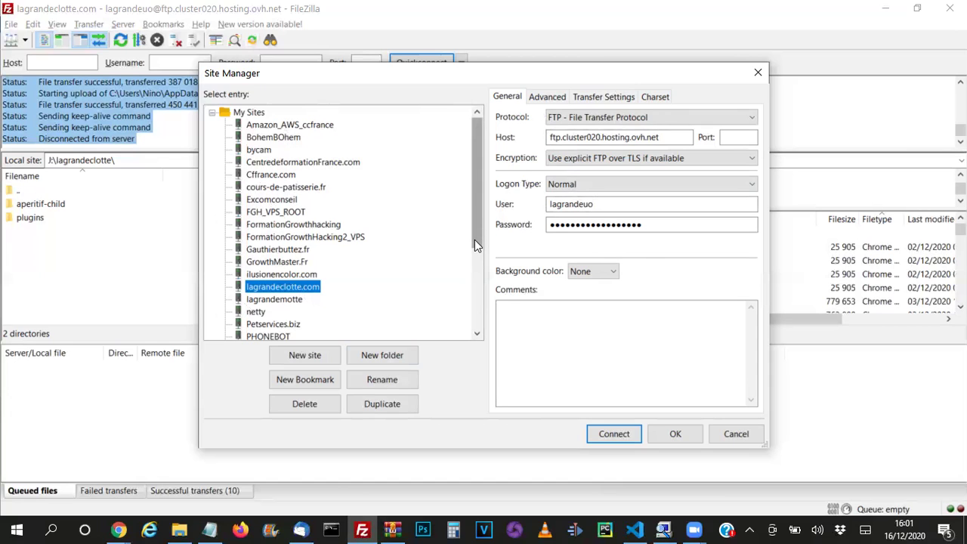
drag(475, 241, 476, 203)
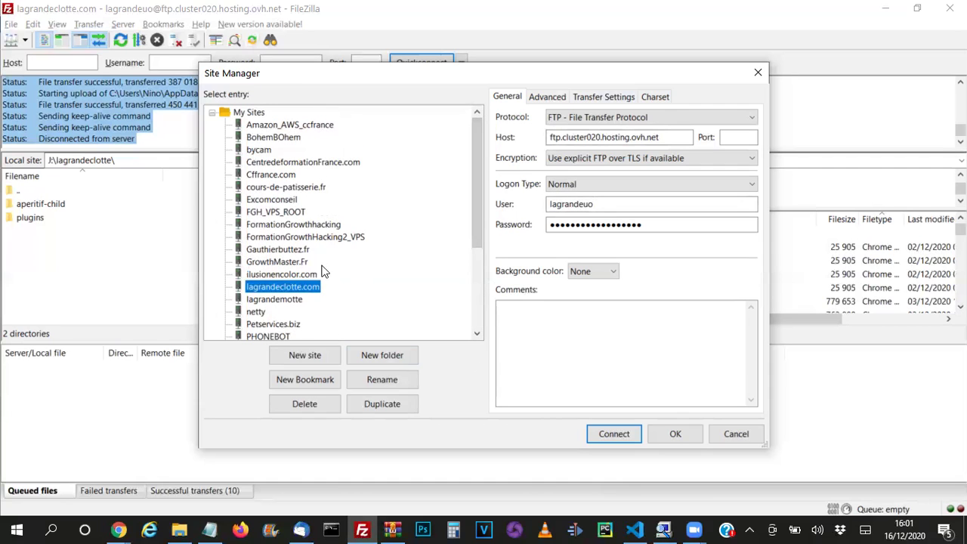
click(302, 357)
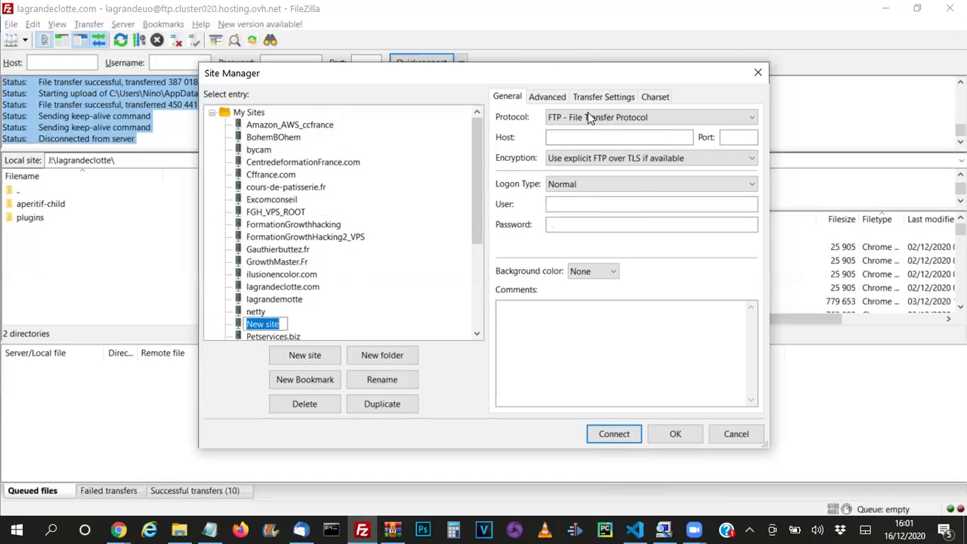
Step: Go through the new site's protocol, host, port, user and password fields, keeping encryption at "Use explicit FTP over TLS if available"
click(612, 116)
click(587, 138)
click(729, 139)
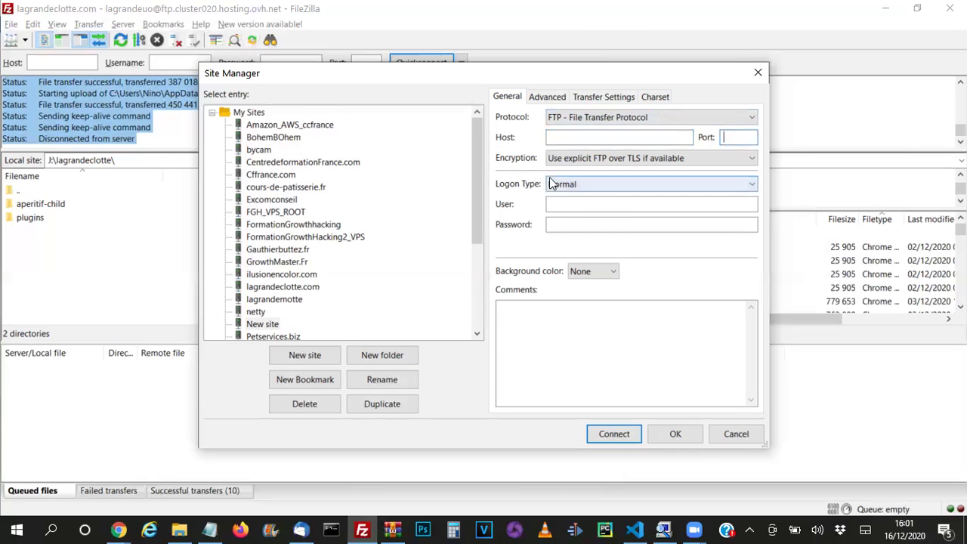
click(569, 207)
click(563, 227)
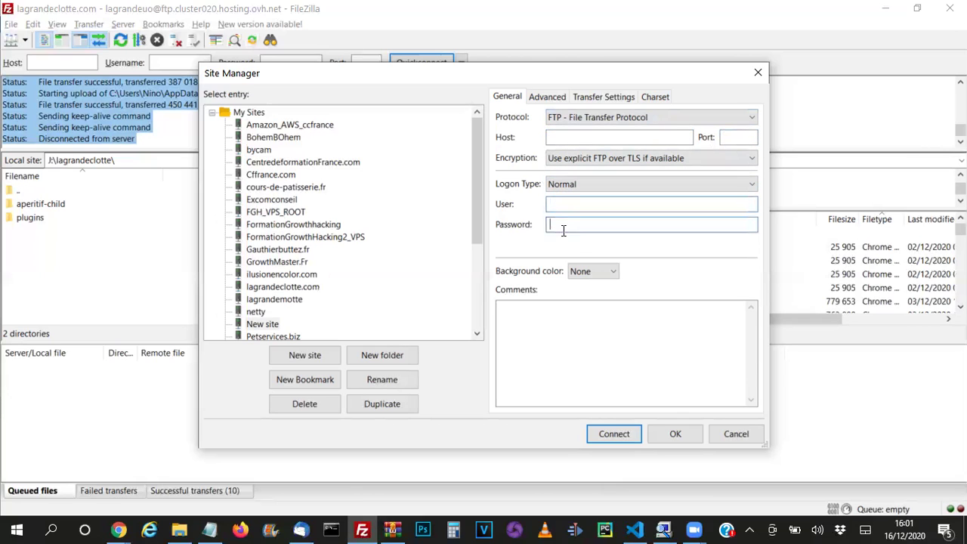
click(566, 158)
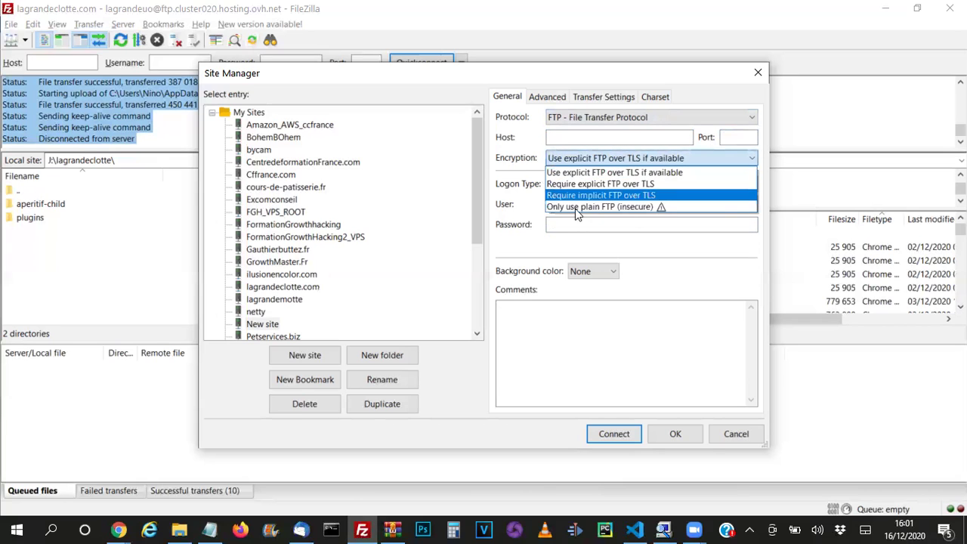
click(571, 170)
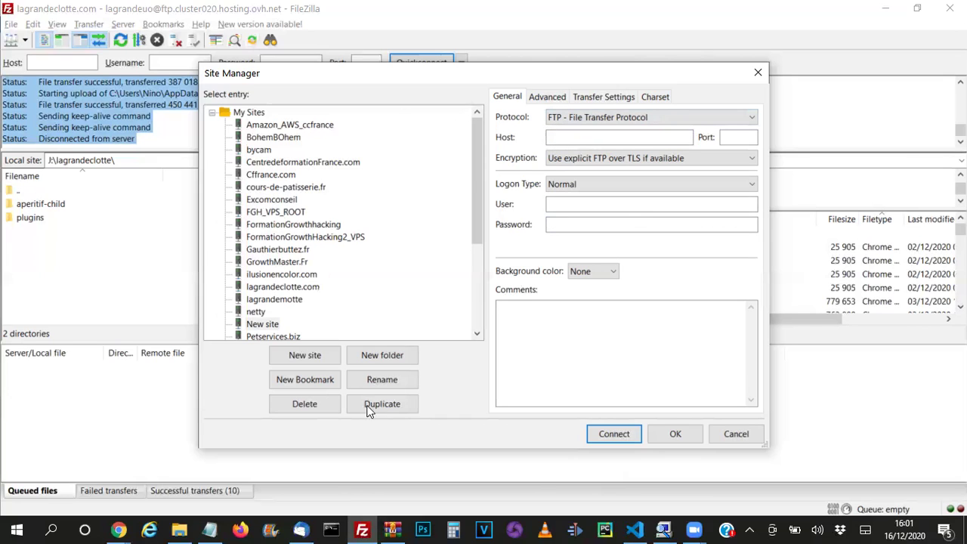
Step: Delete the blank new site entry from the Site Manager
click(255, 326)
click(305, 405)
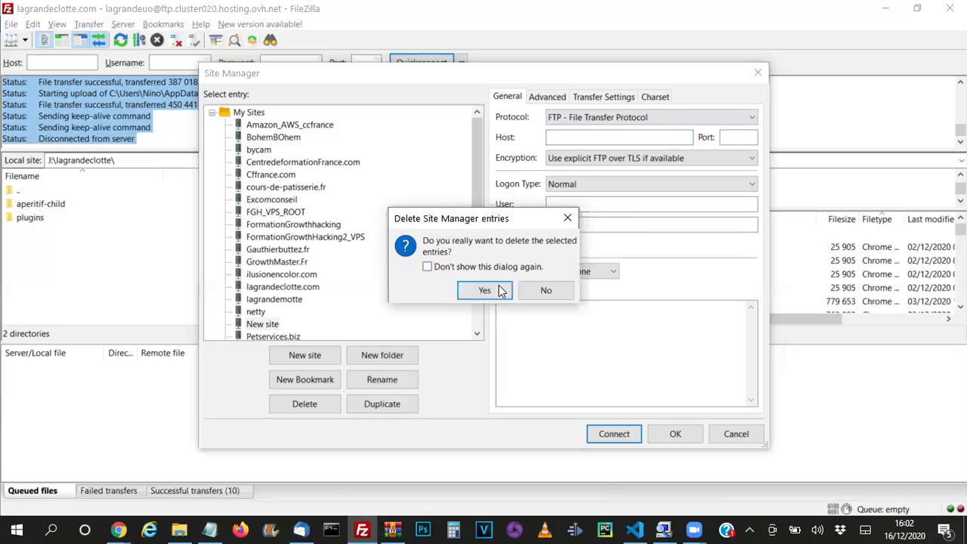
click(491, 290)
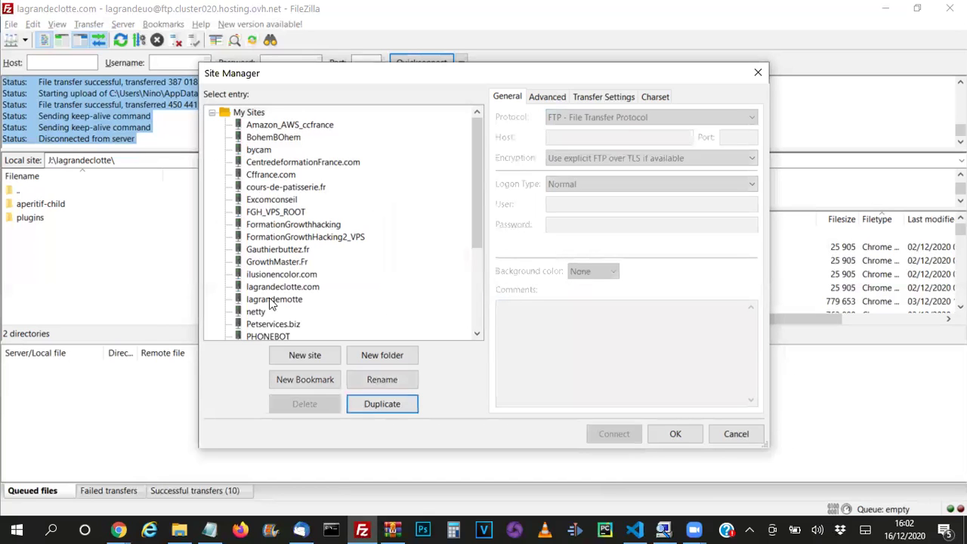
Step: Examine the protocol, host and encryption settings of several saved sites, and close the Site Manager without changes
click(272, 214)
click(265, 163)
click(272, 236)
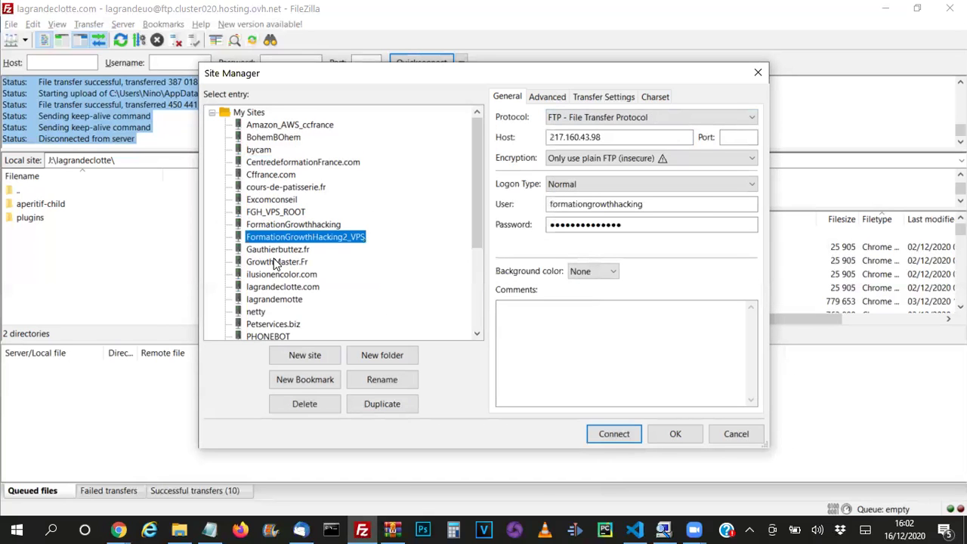
click(276, 261)
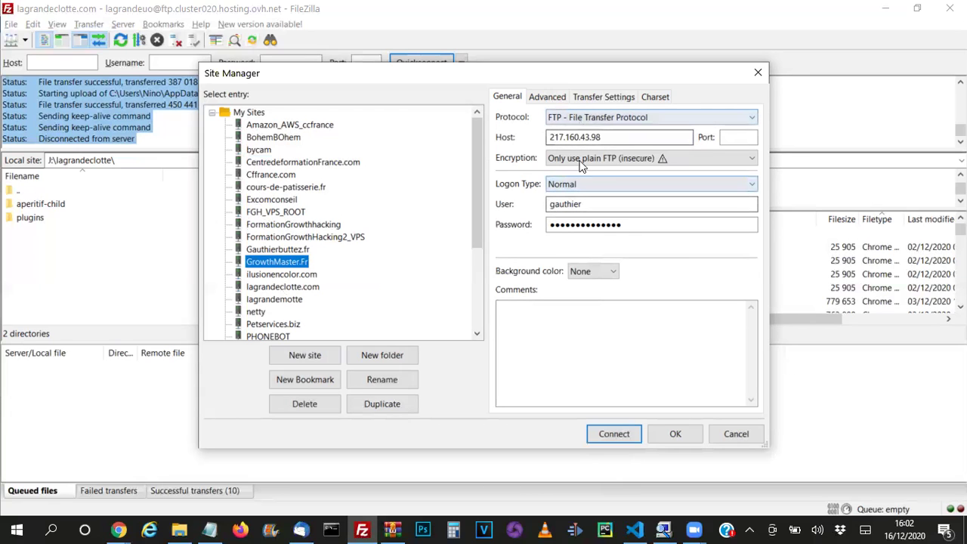
click(257, 287)
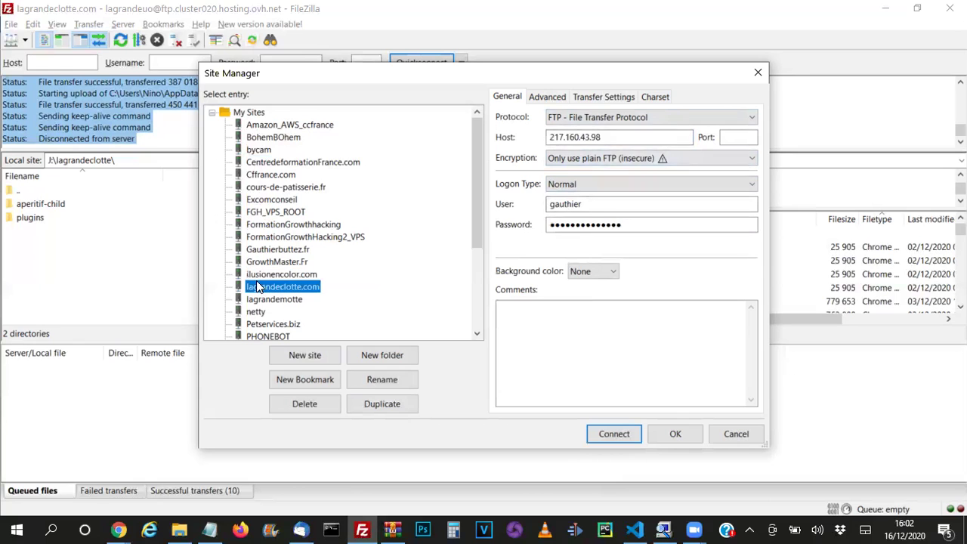
click(287, 224)
click(284, 188)
click(283, 250)
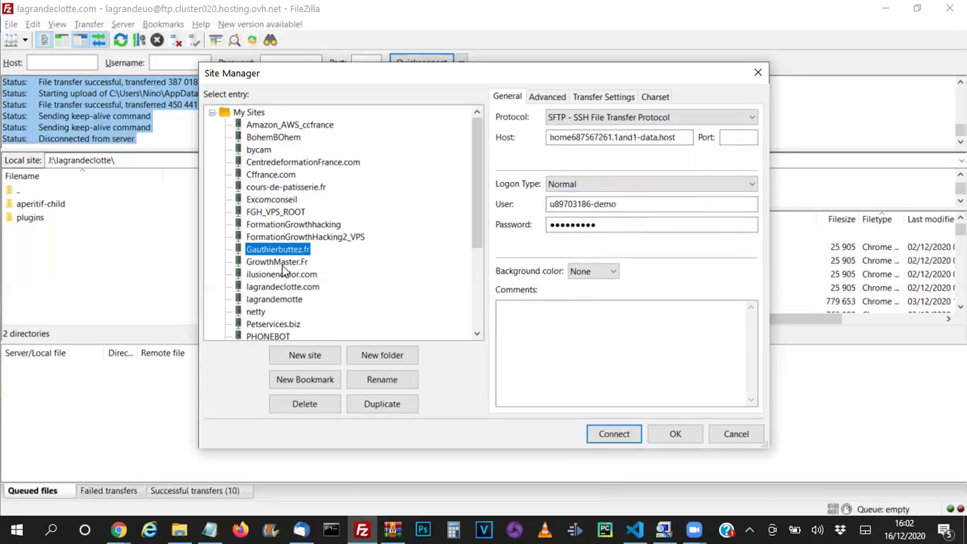
click(284, 263)
click(284, 275)
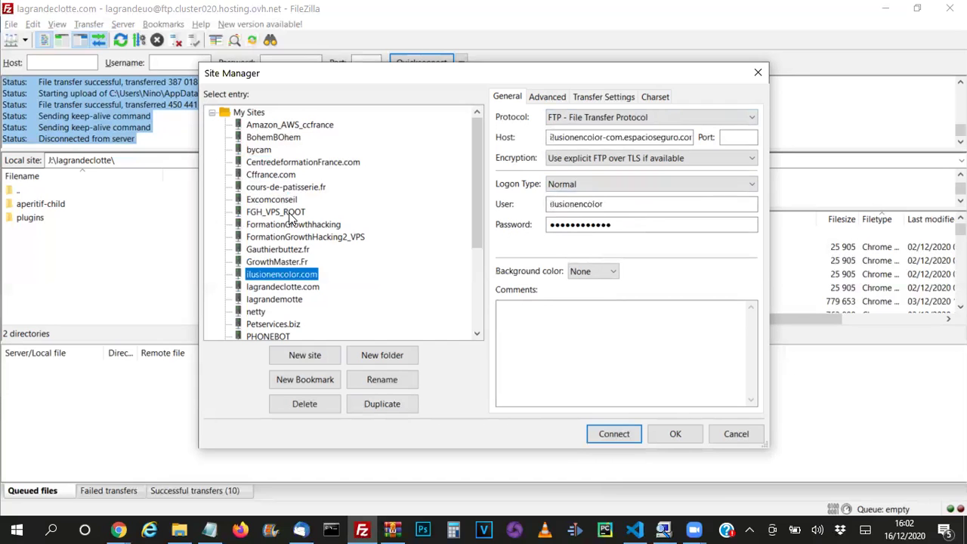
click(741, 441)
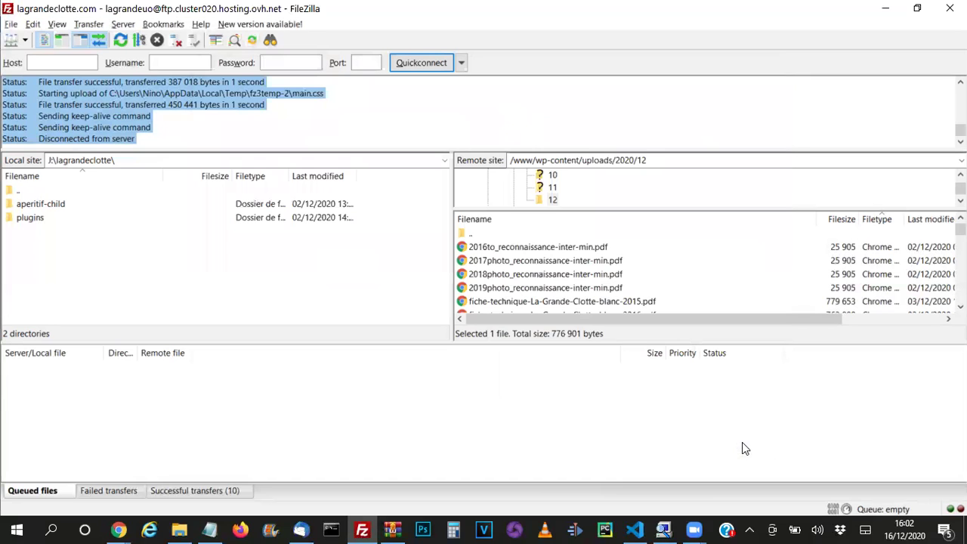
Step: Connect to the saved PHONEBOT site in a new tab and switch between it and the lagrandeclotte.com connection
click(11, 24)
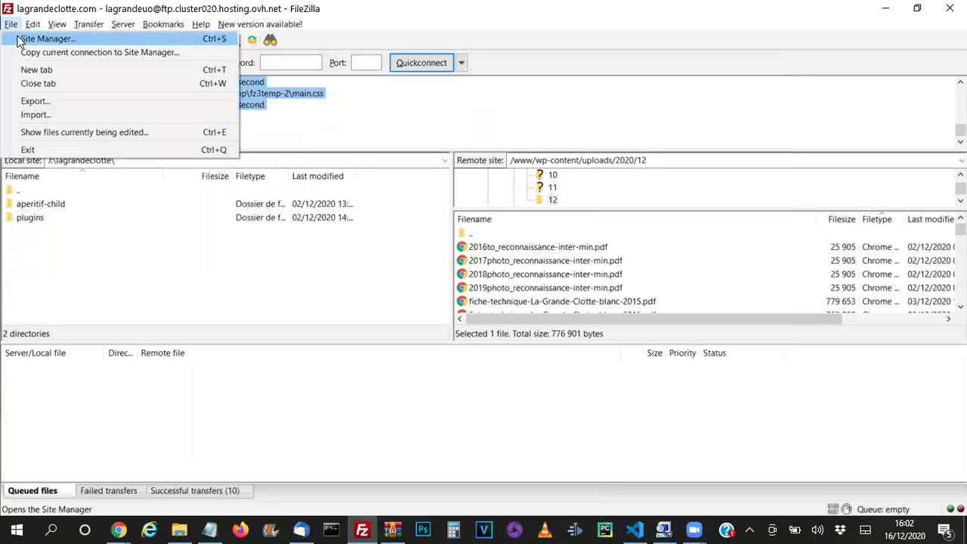
click(18, 37)
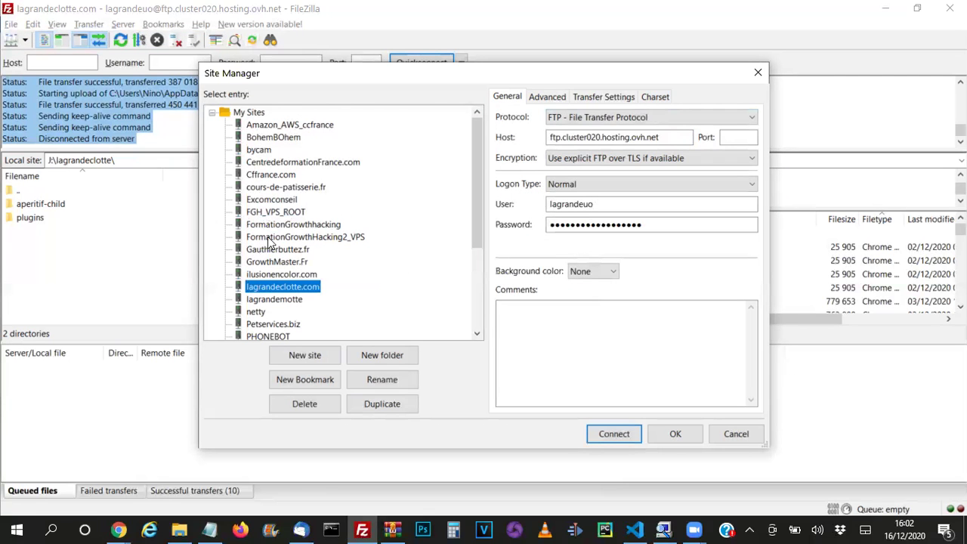
click(266, 336)
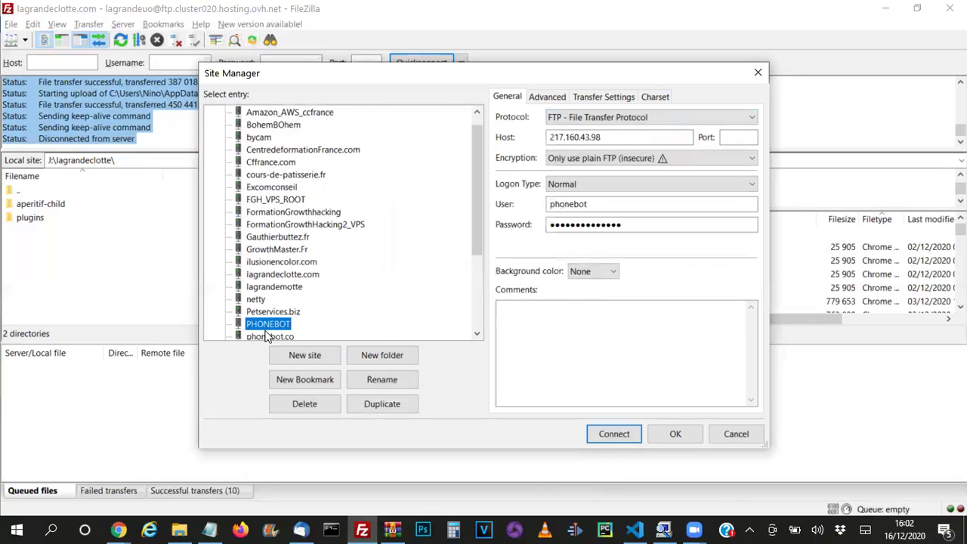
click(634, 433)
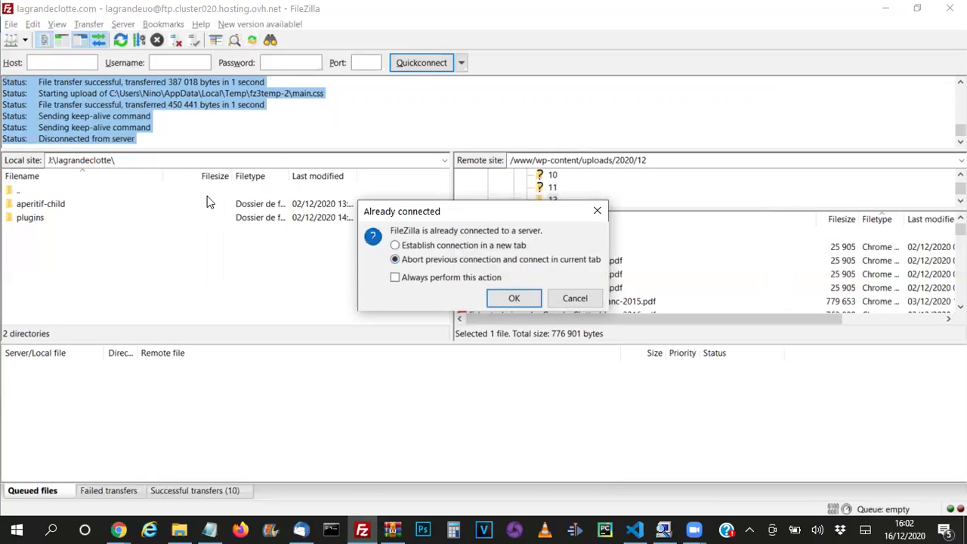
click(422, 248)
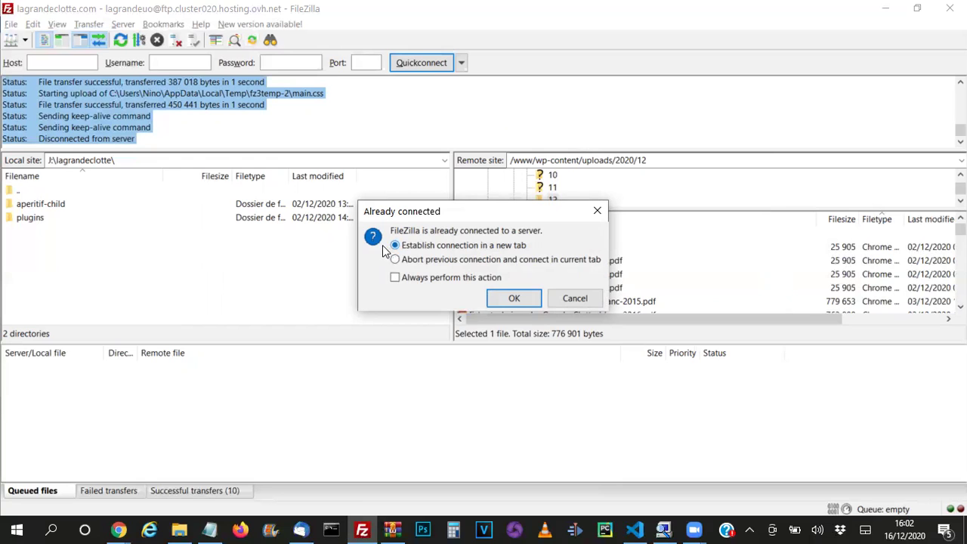
click(514, 299)
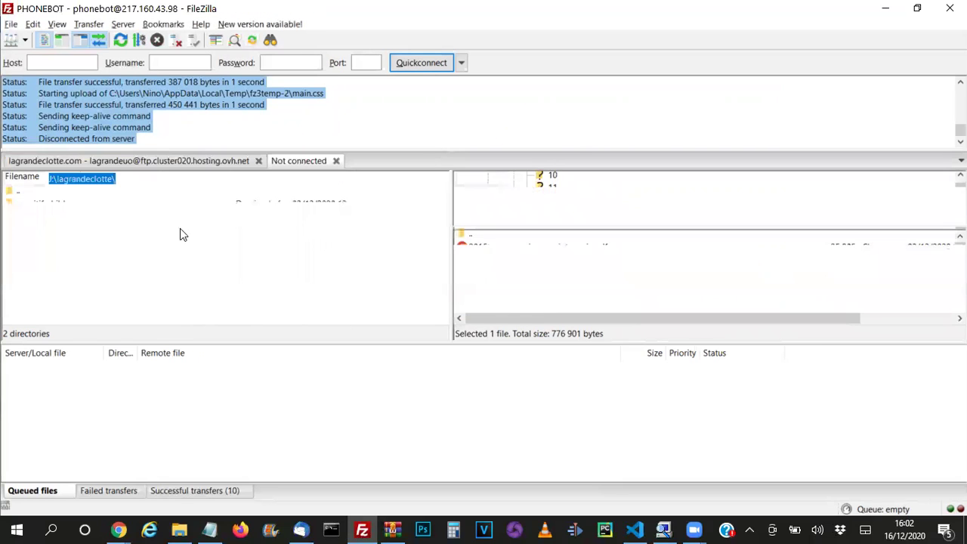
click(182, 160)
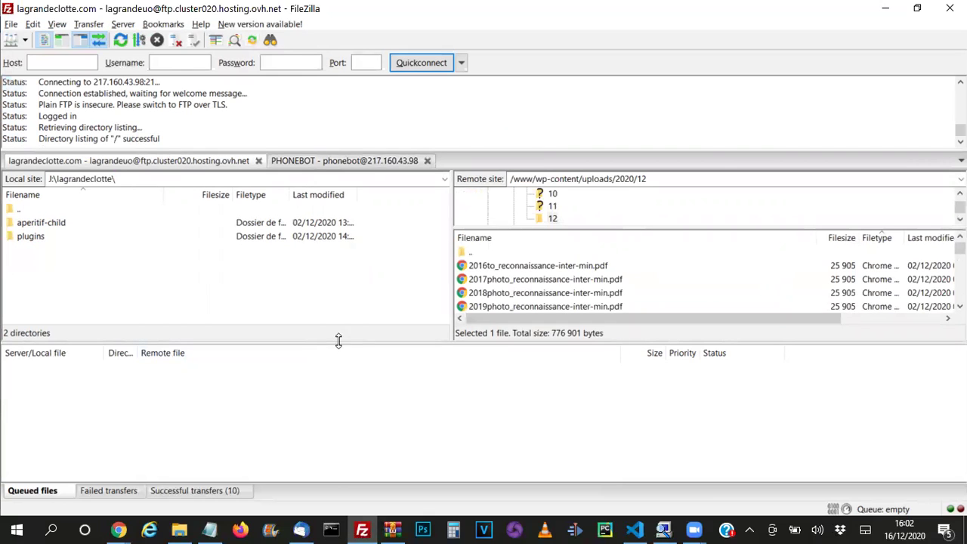
click(305, 161)
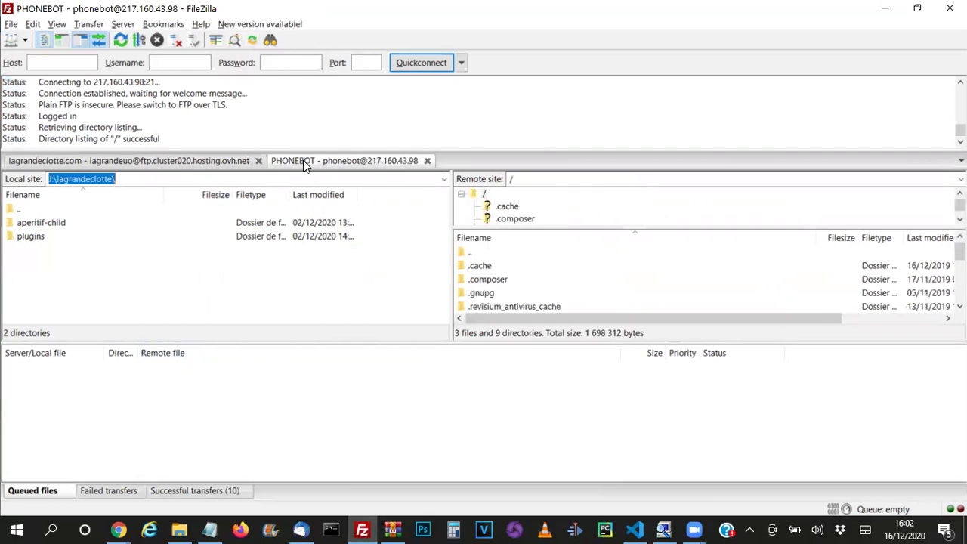
Step: Connect to the saved cours-de-patisserie.fr site in a new tab, trusting its unknown host key for this connection
click(11, 24)
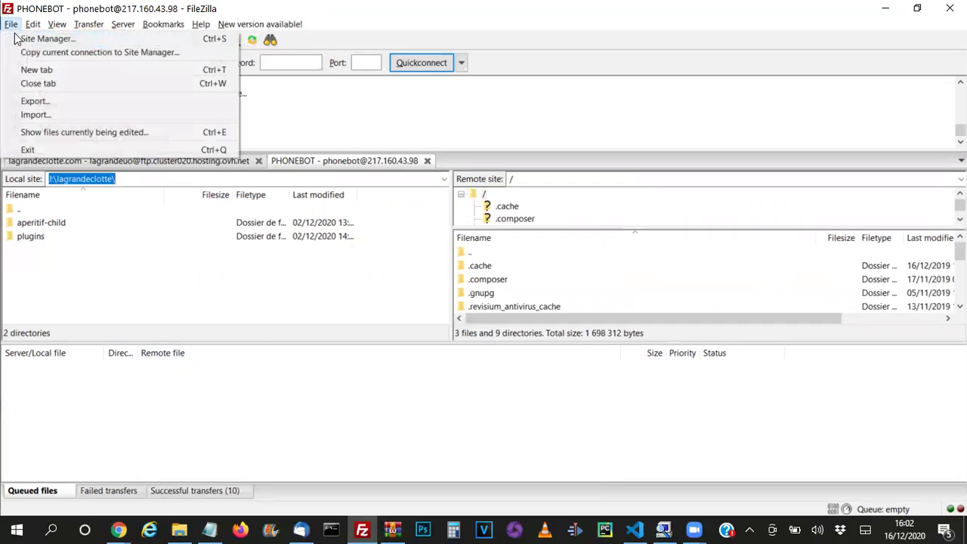
click(20, 39)
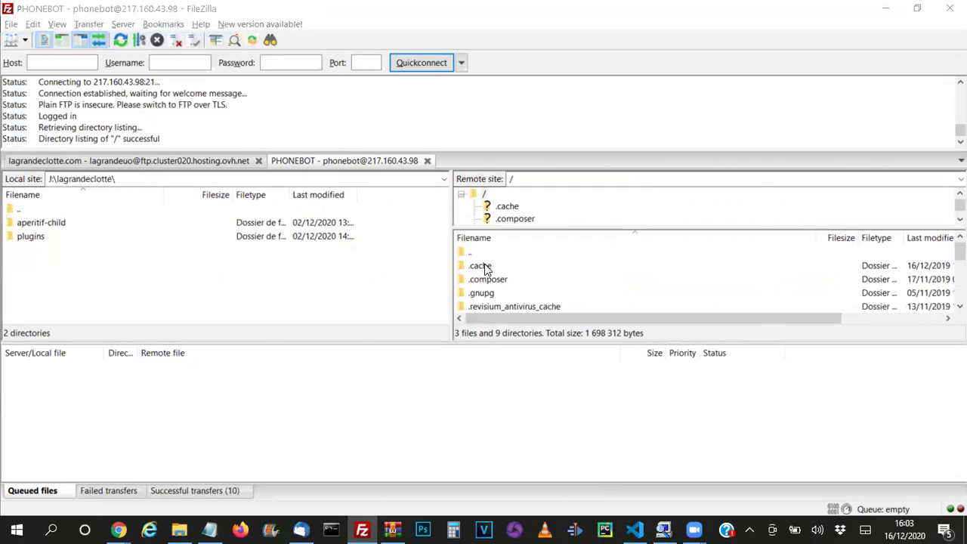
click(264, 189)
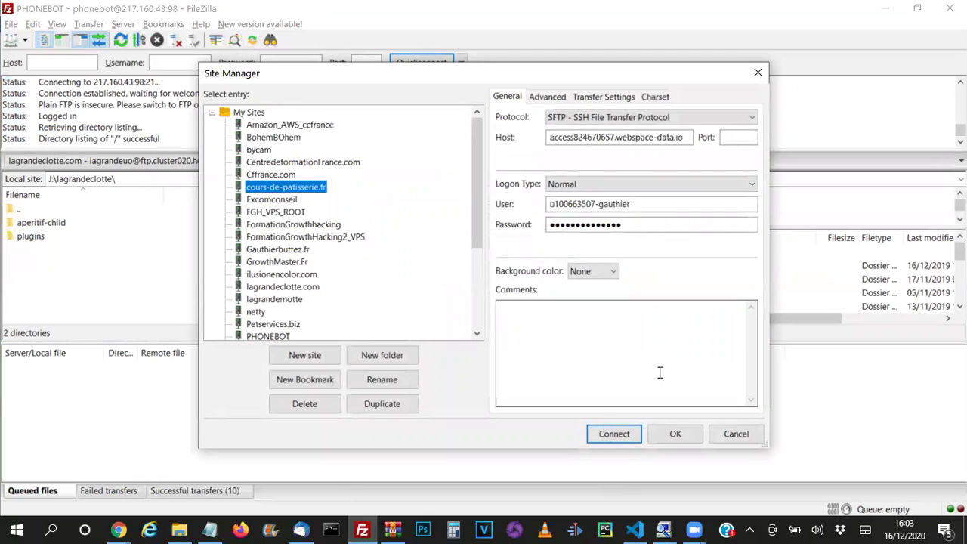
click(604, 423)
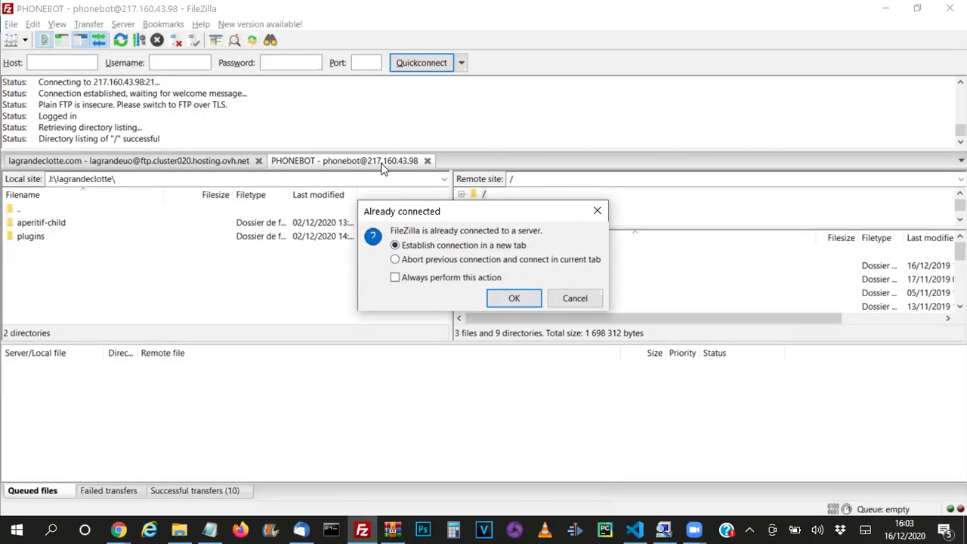
click(515, 297)
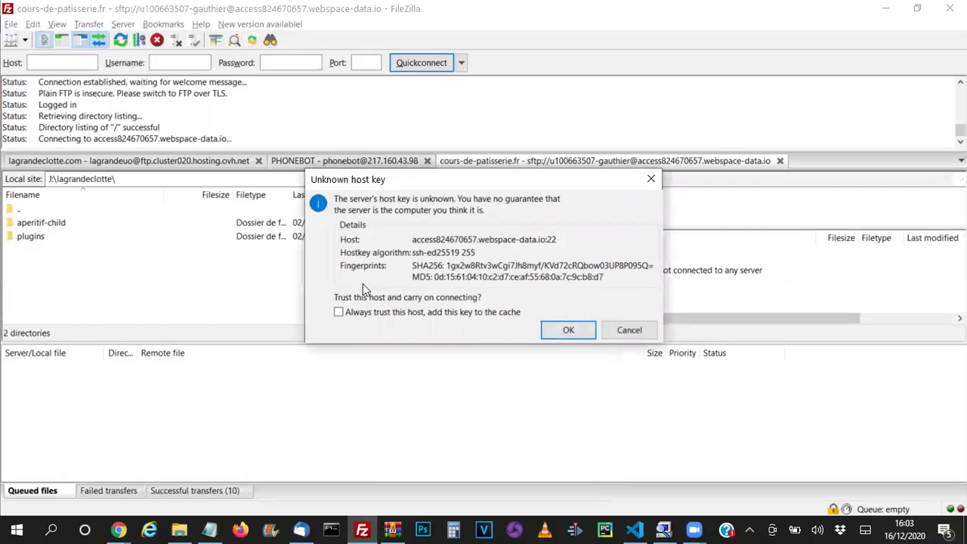
click(568, 331)
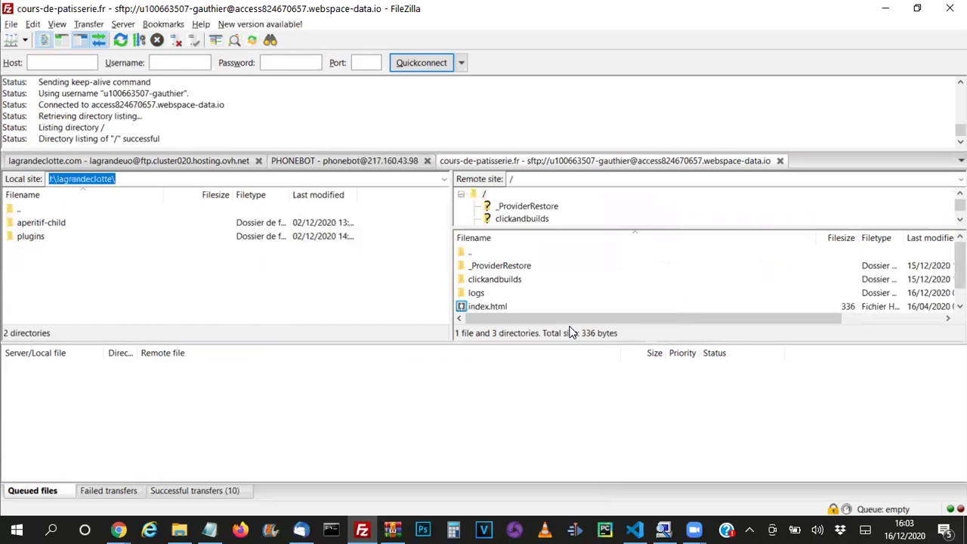
Step: Switch back and forth between the PHONEBOT and cours-de-patisserie.fr connections to compare their remote listings
click(462, 162)
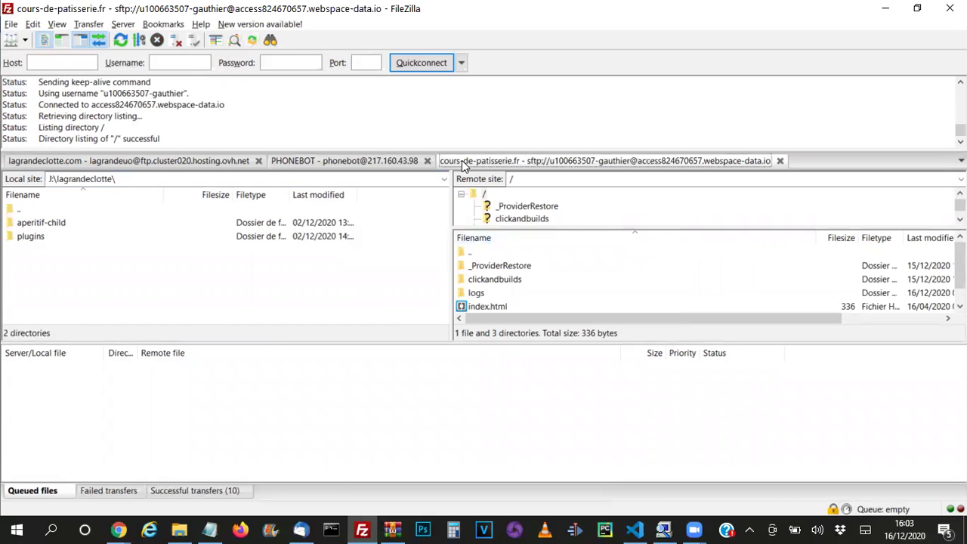
click(363, 165)
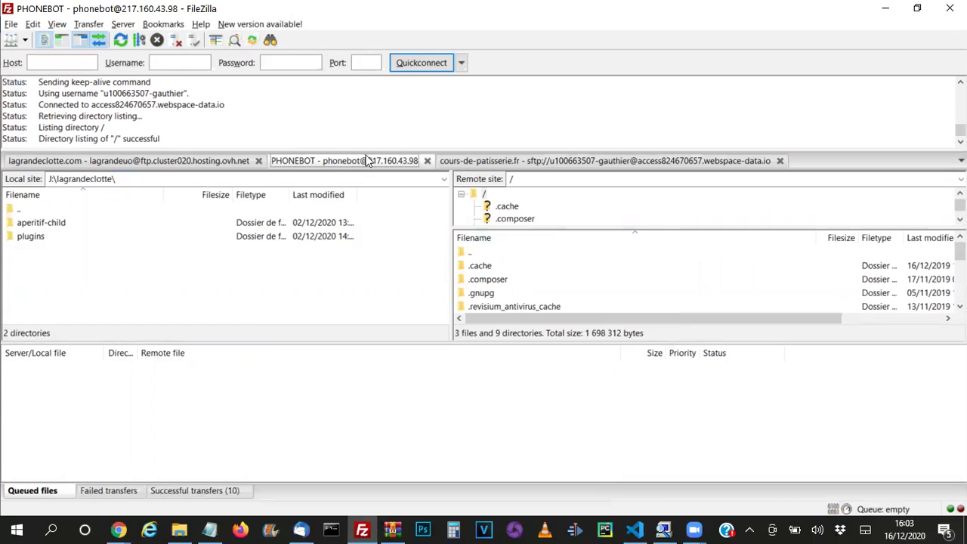
click(482, 160)
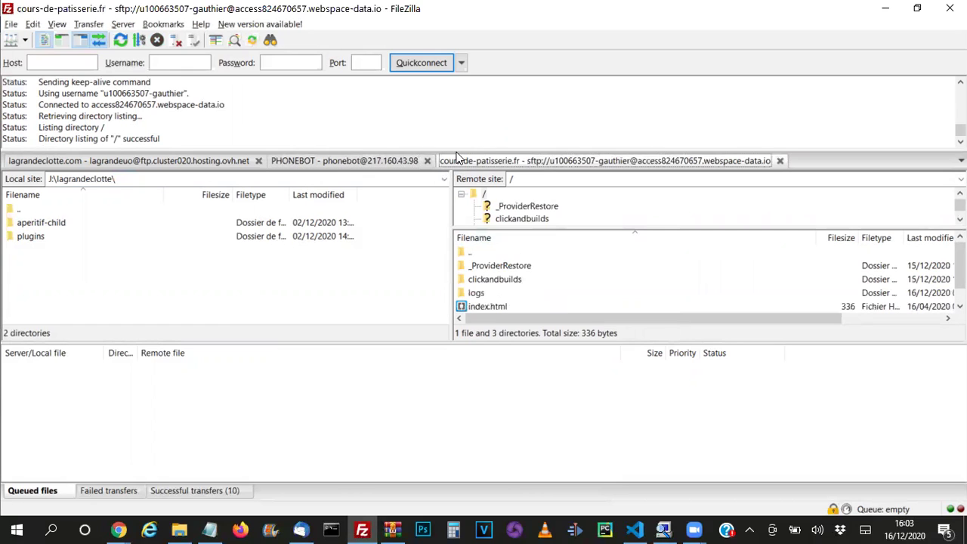
click(399, 162)
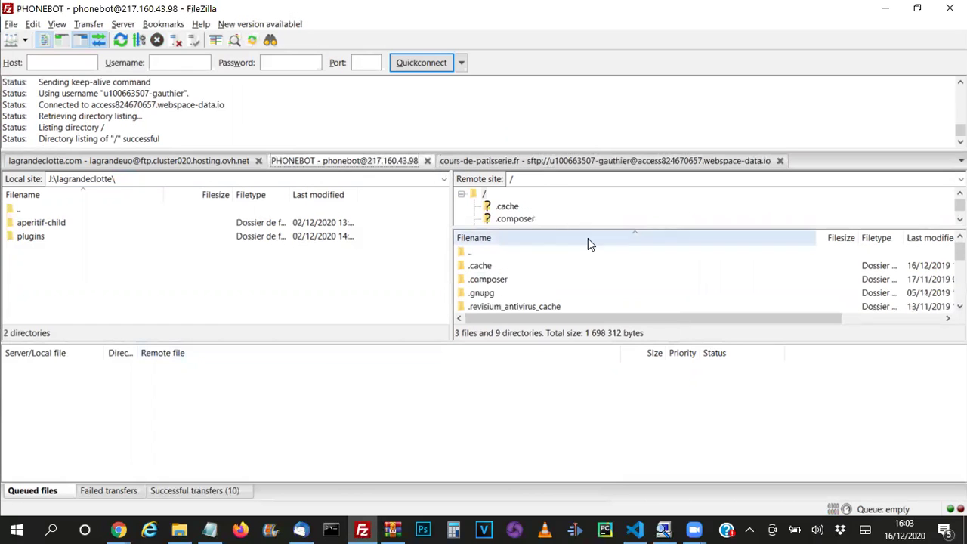
click(533, 161)
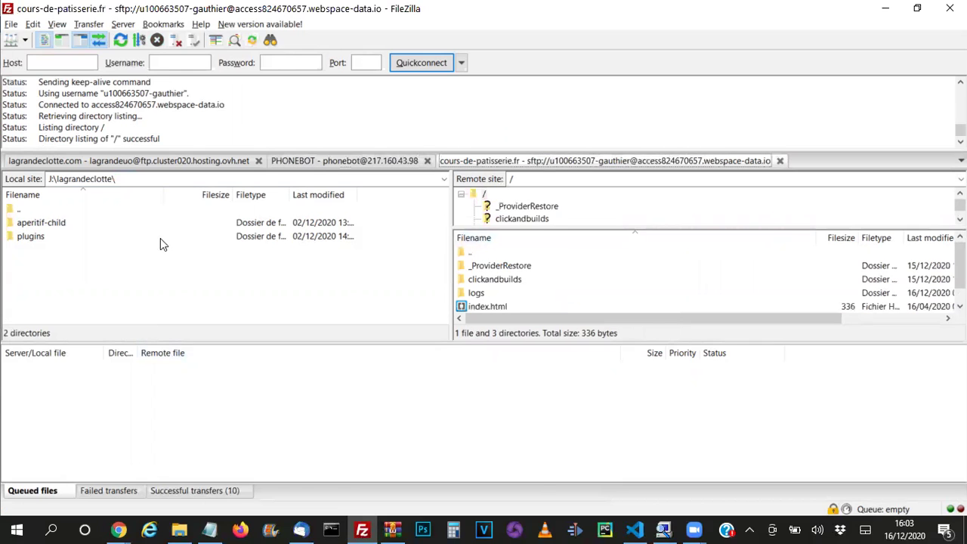
click(341, 161)
click(529, 266)
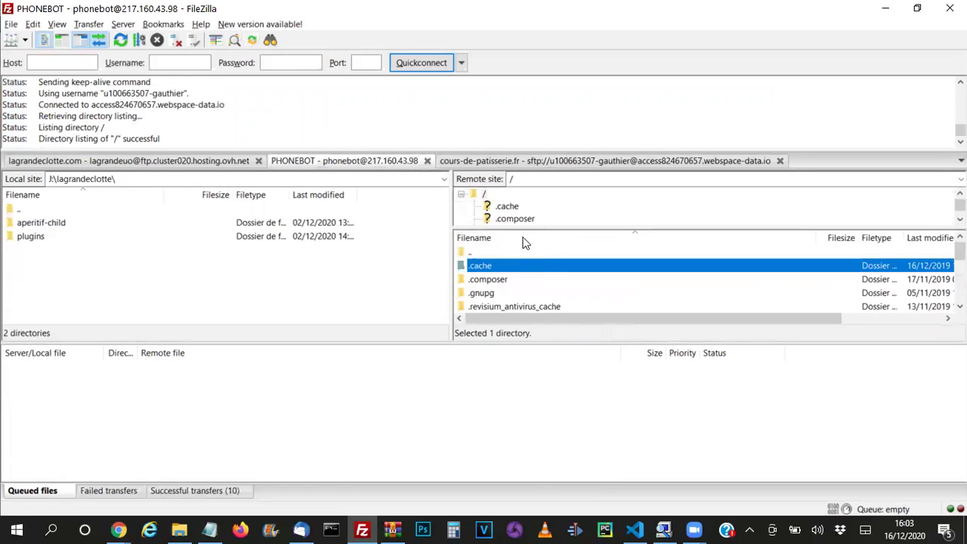
click(536, 160)
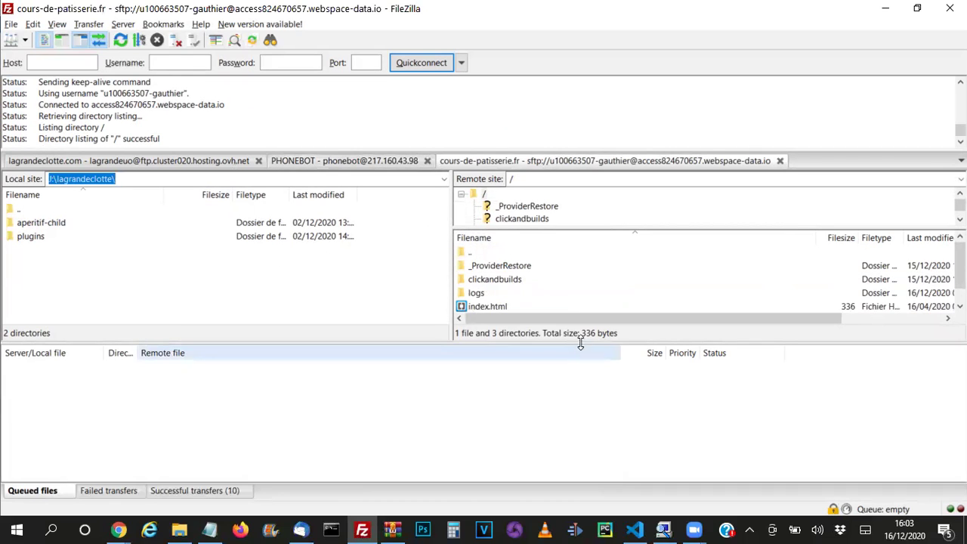
Step: Enlarge the file lists by shrinking the transfer queue, and open the remote folder /clickandbuilds/clickandbuilds/CoursdePtisserie
drag(580, 345, 580, 461)
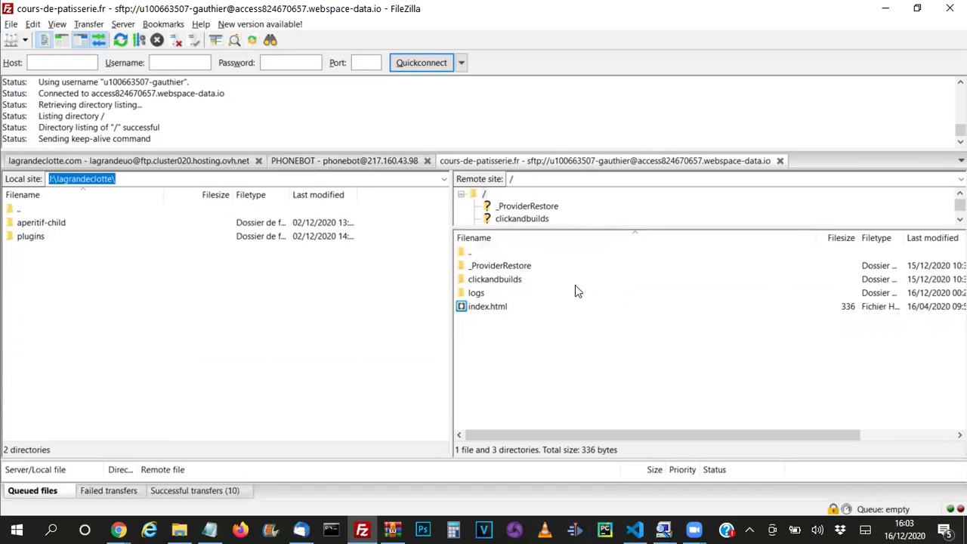
double_click(495, 282)
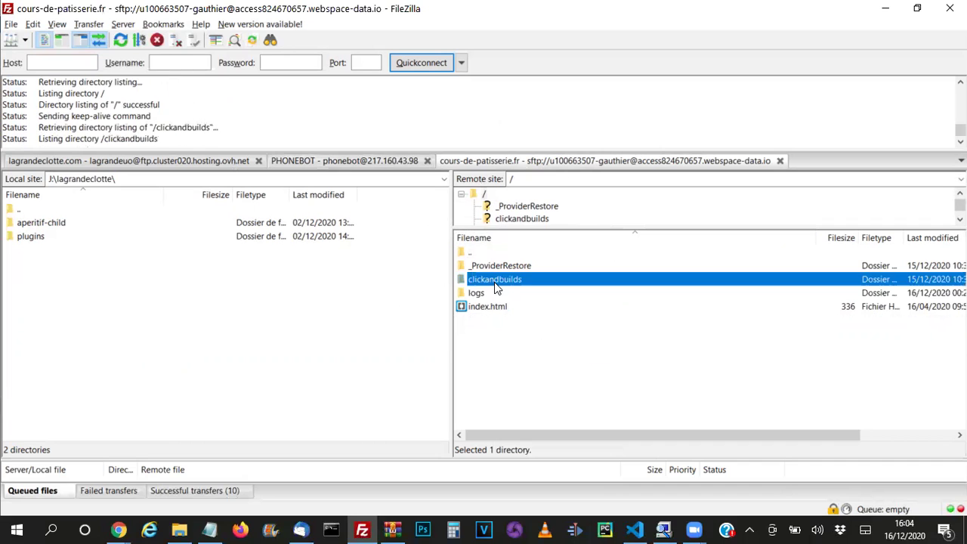
double_click(503, 268)
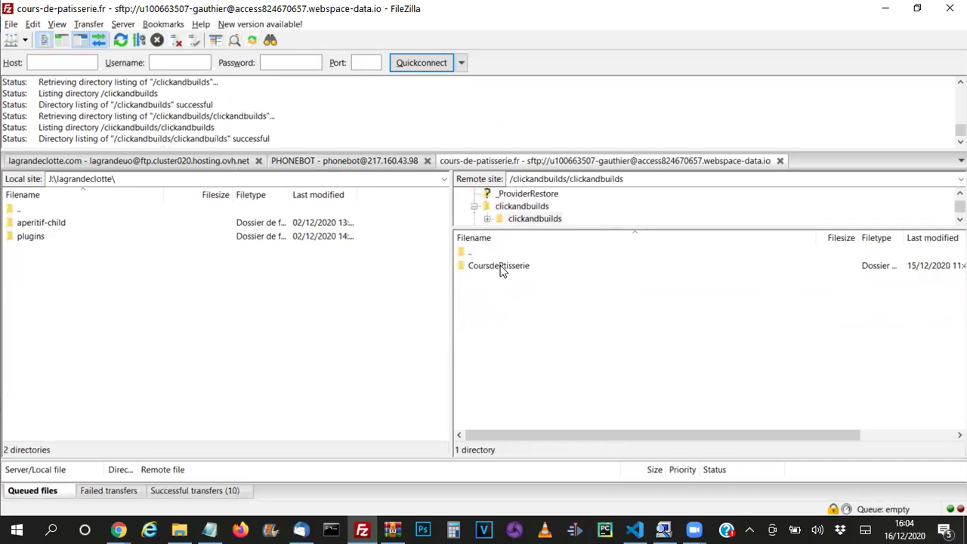
double_click(507, 268)
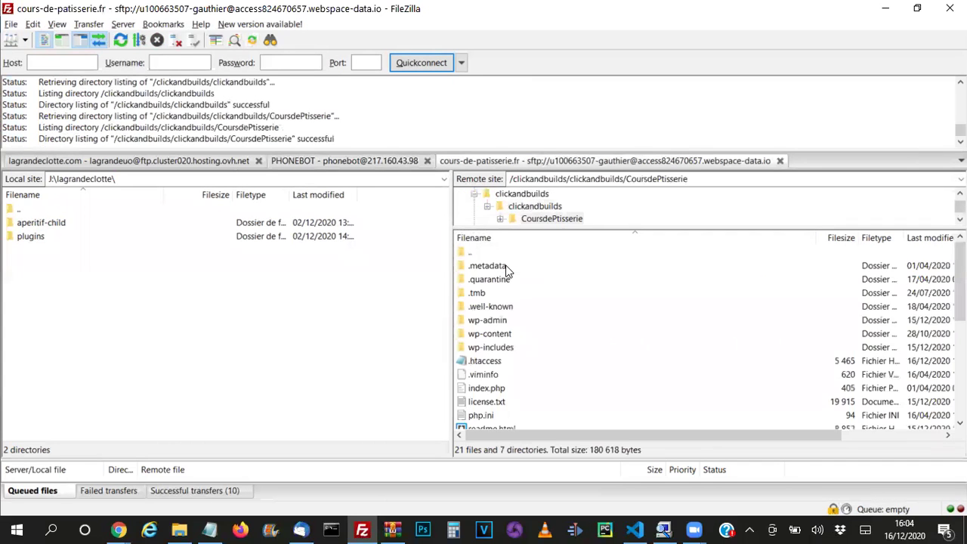
Step: Try selecting the CoursdePtisserie contents as a range from .metadata to xmlrpc.php and all at once, clearing the selection each time
click(484, 266)
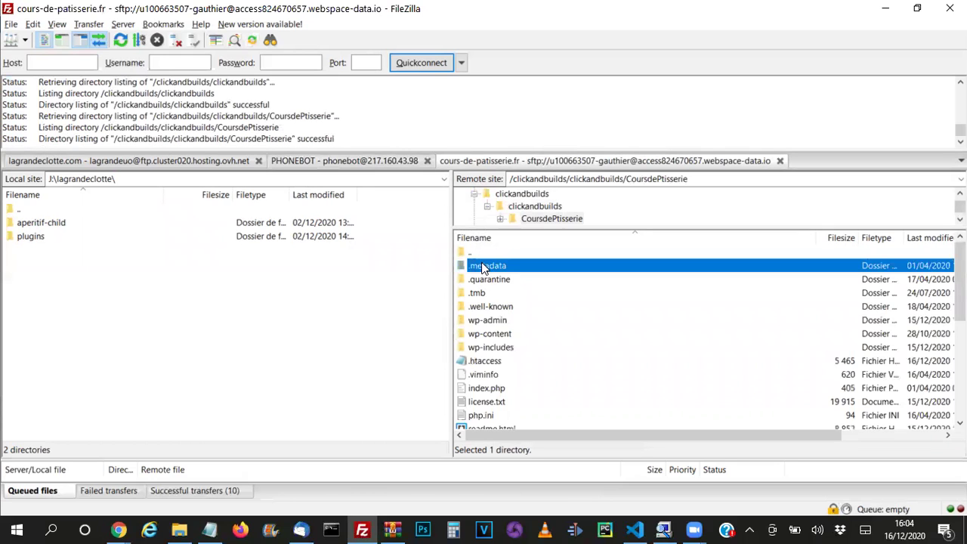
scroll(486, 254, down, 5)
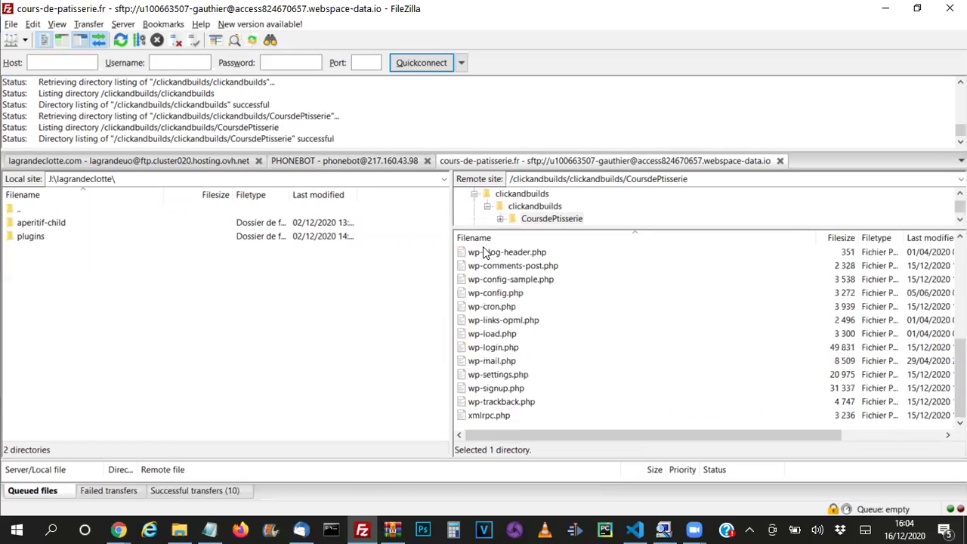
shift+click(482, 417)
scroll(491, 378, up, 5)
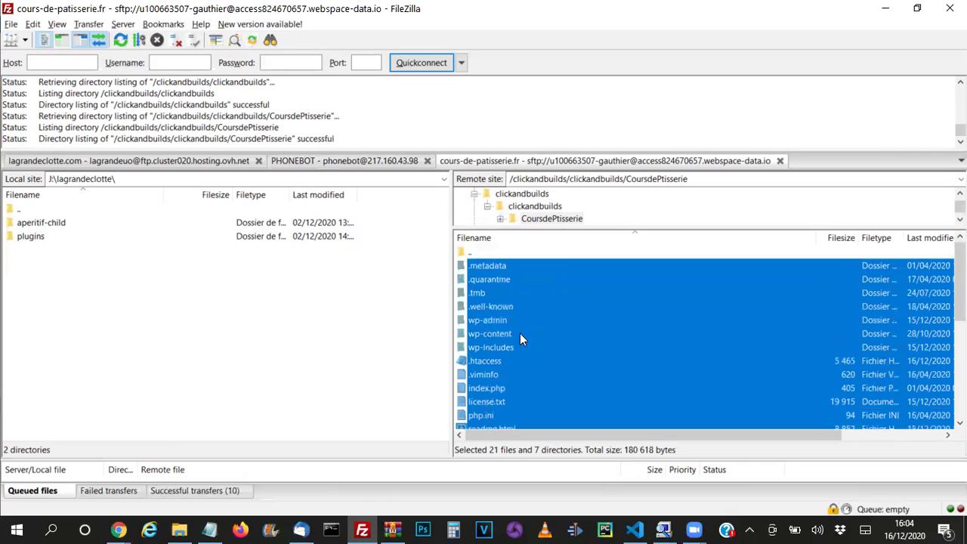
click(514, 312)
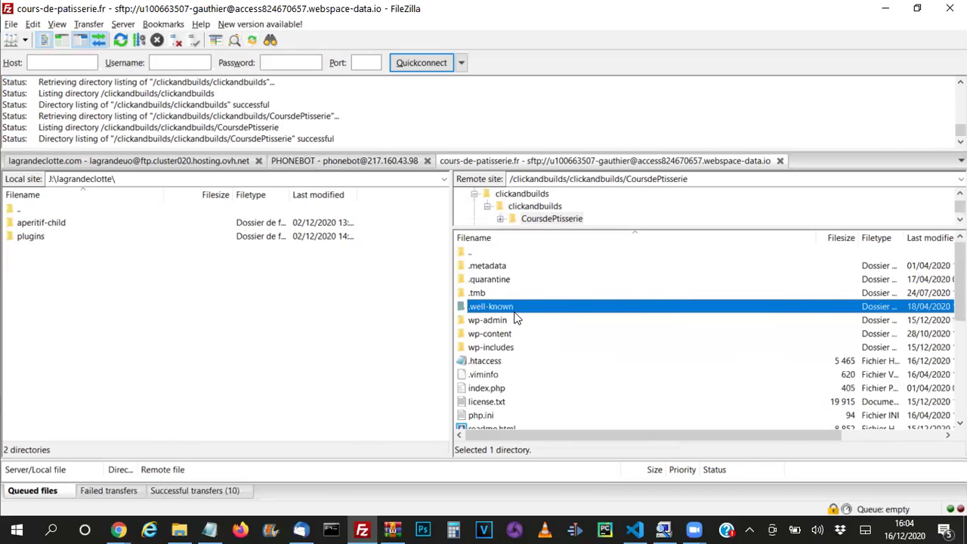
key(ctrl+a)
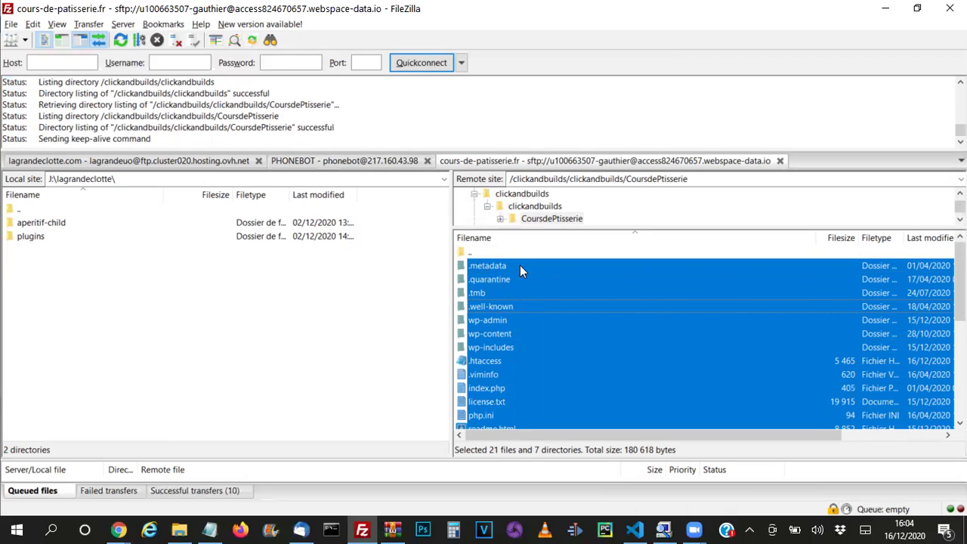
click(545, 218)
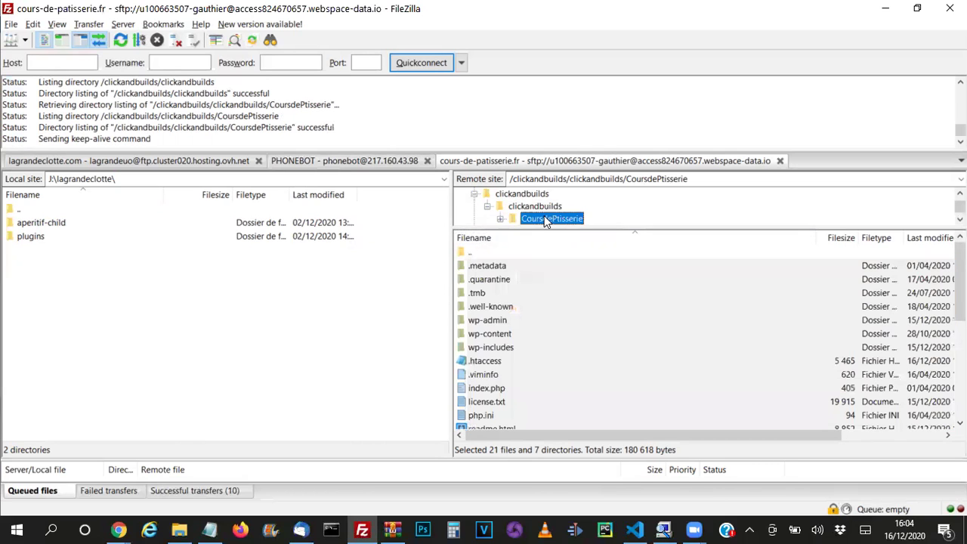
click(484, 265)
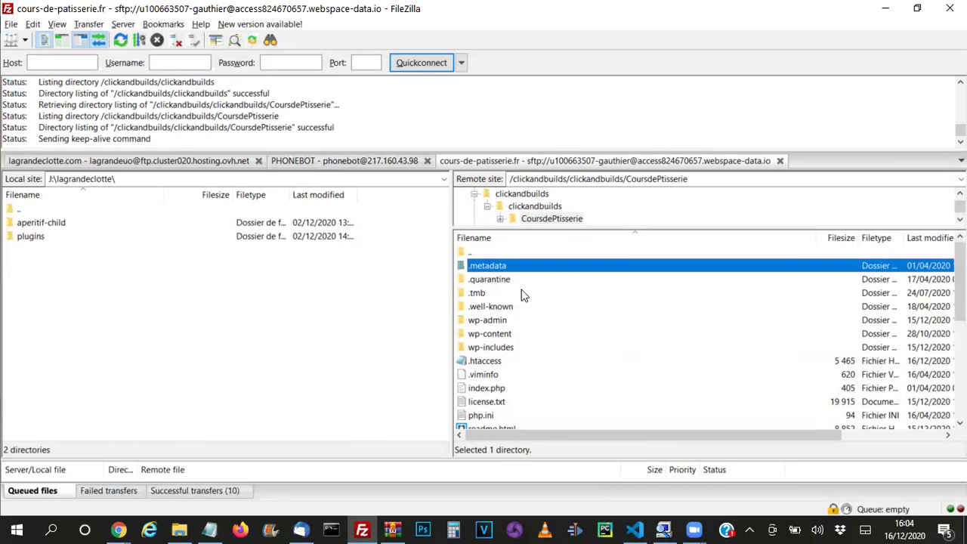
click(494, 296)
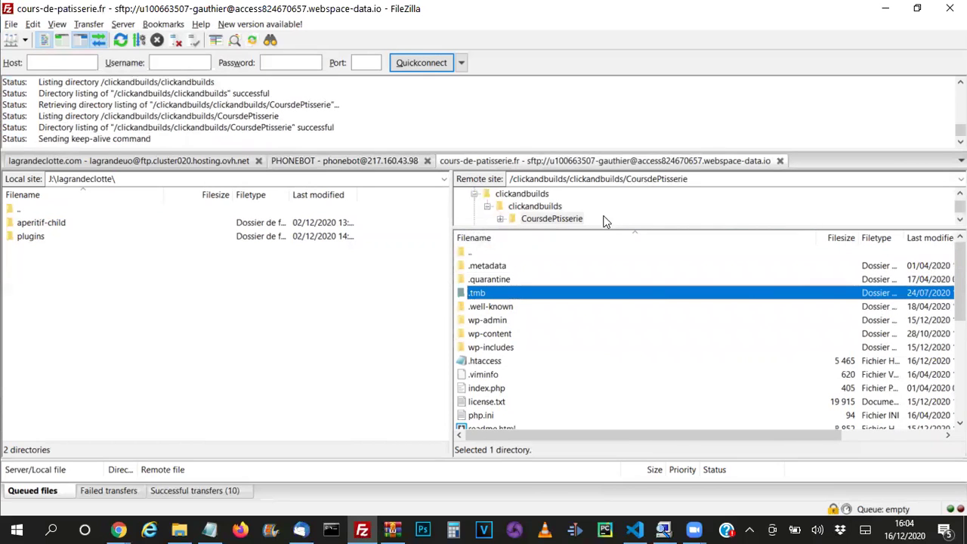
Step: Enlarge the remote directory tree and shrink the message log
drag(615, 229, 642, 299)
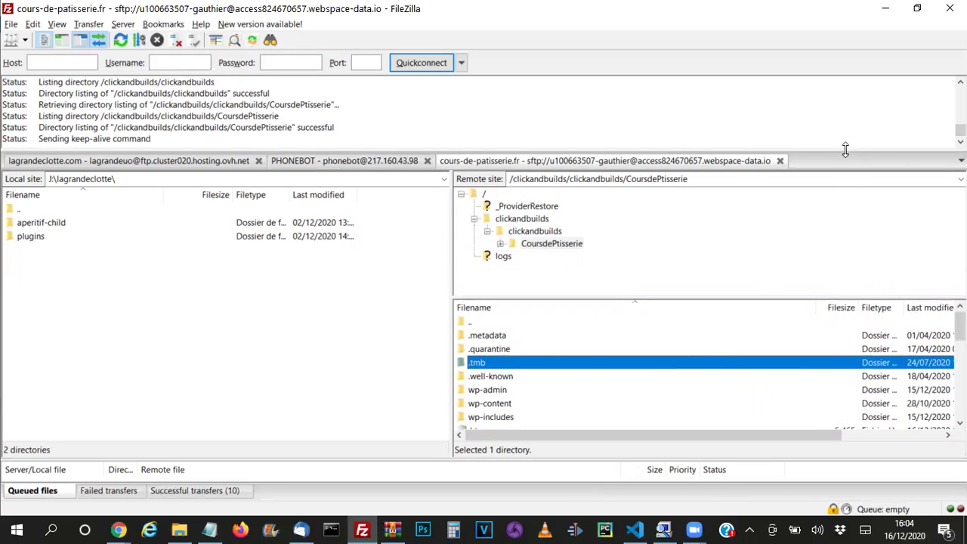
drag(845, 149, 838, 102)
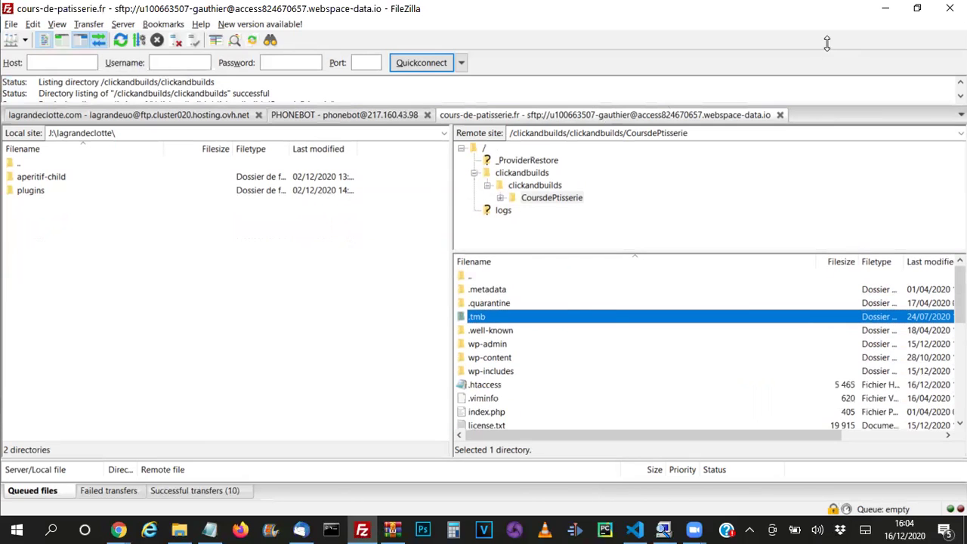
Step: Use the remote directory tree to go up to the inner clickandbuilds folder and back into CoursdePtisserie
click(535, 188)
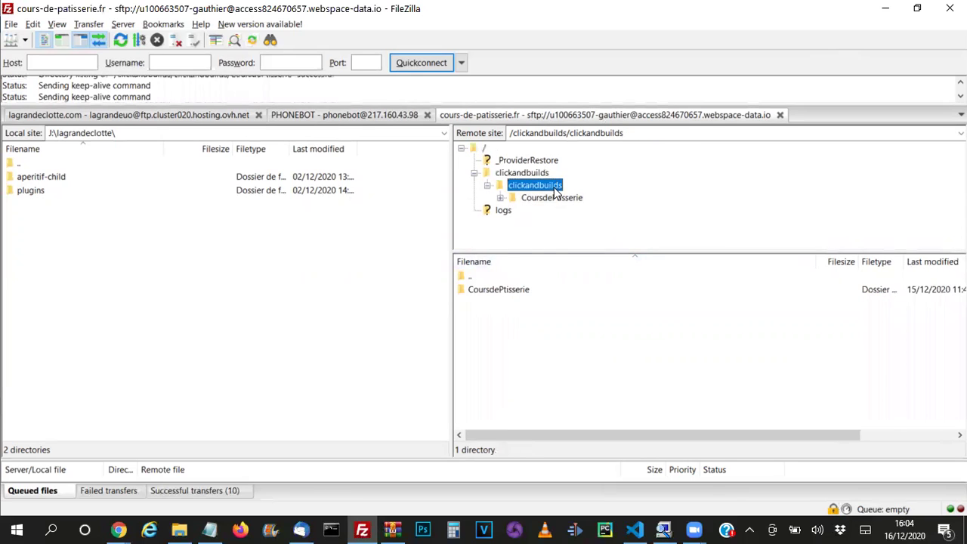
click(499, 294)
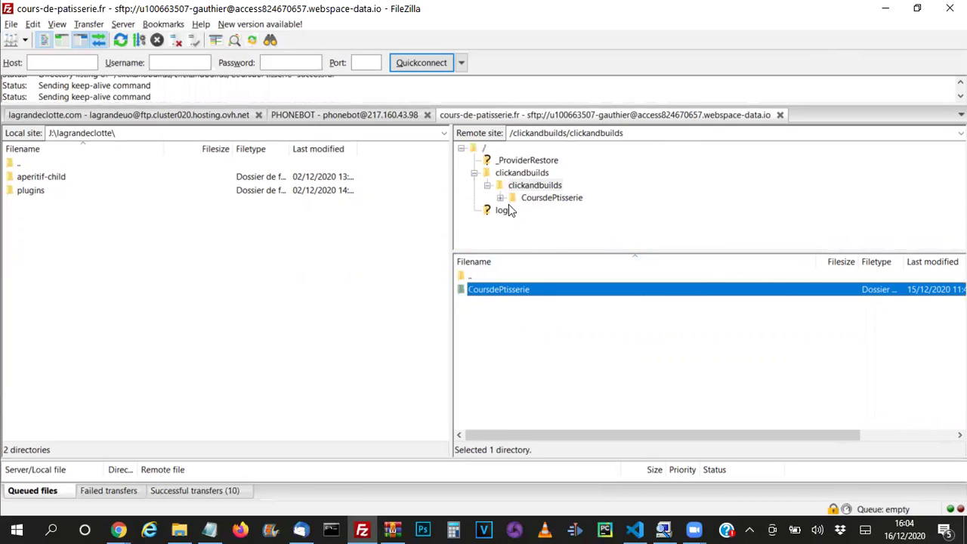
click(536, 199)
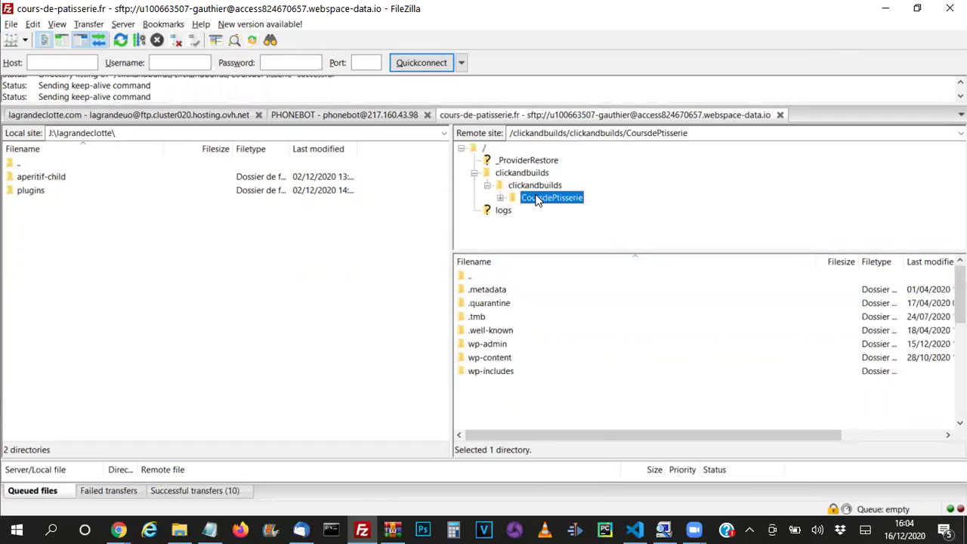
click(483, 303)
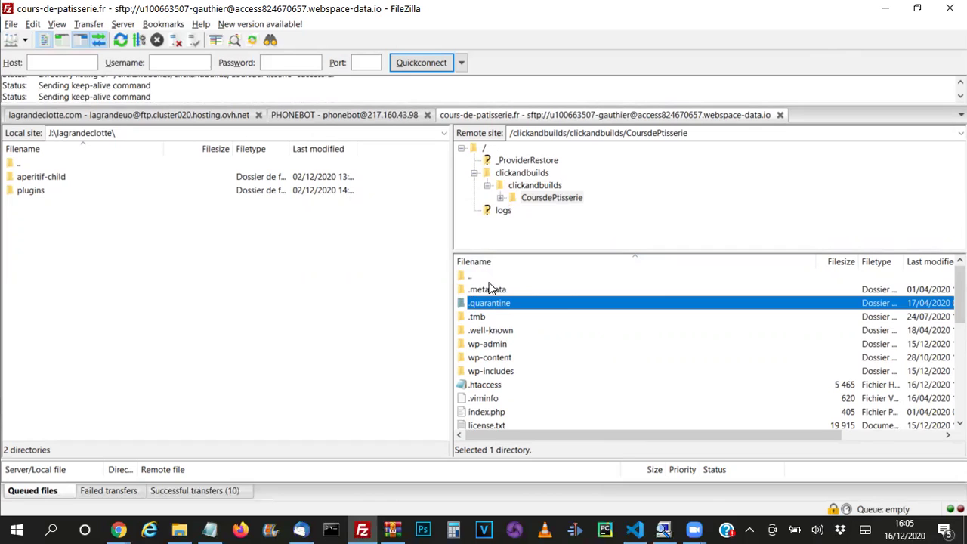
click(537, 198)
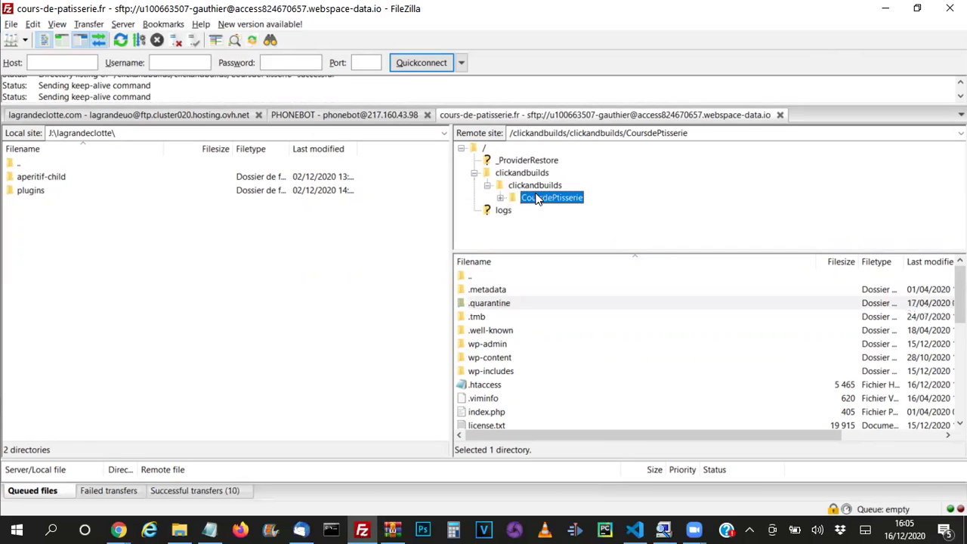
Step: Select all files and folders inside the remote CoursdePtisserie folder
click(469, 344)
key(ctrl+a)
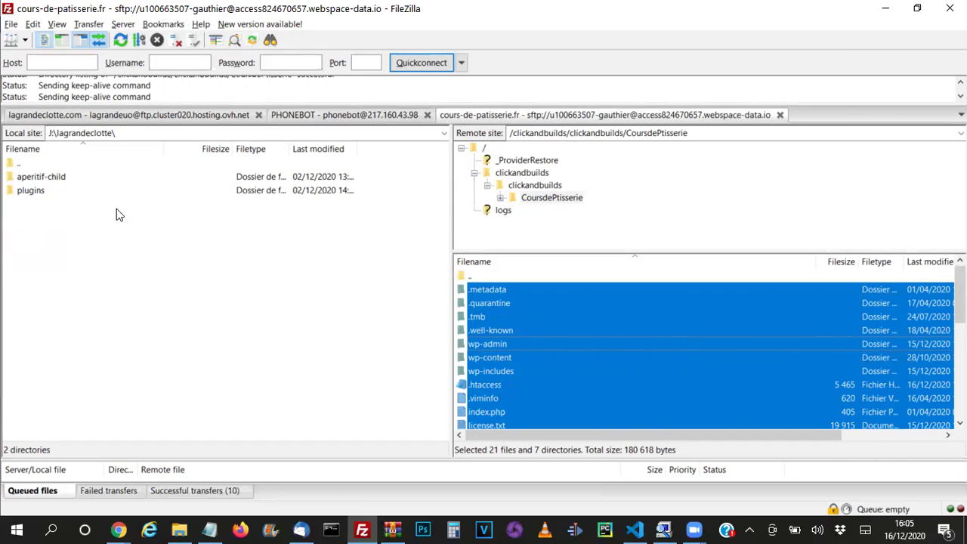
click(531, 197)
click(487, 344)
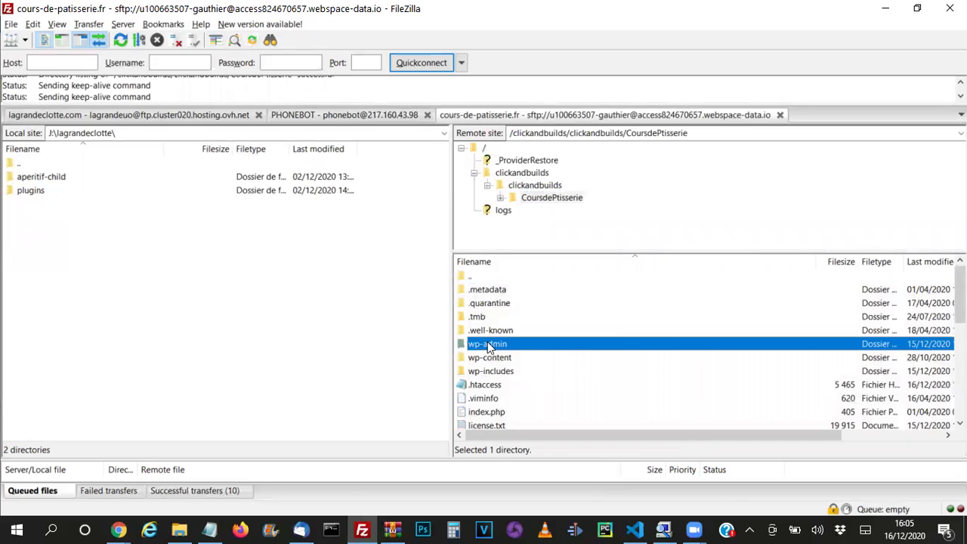
key(ctrl+a)
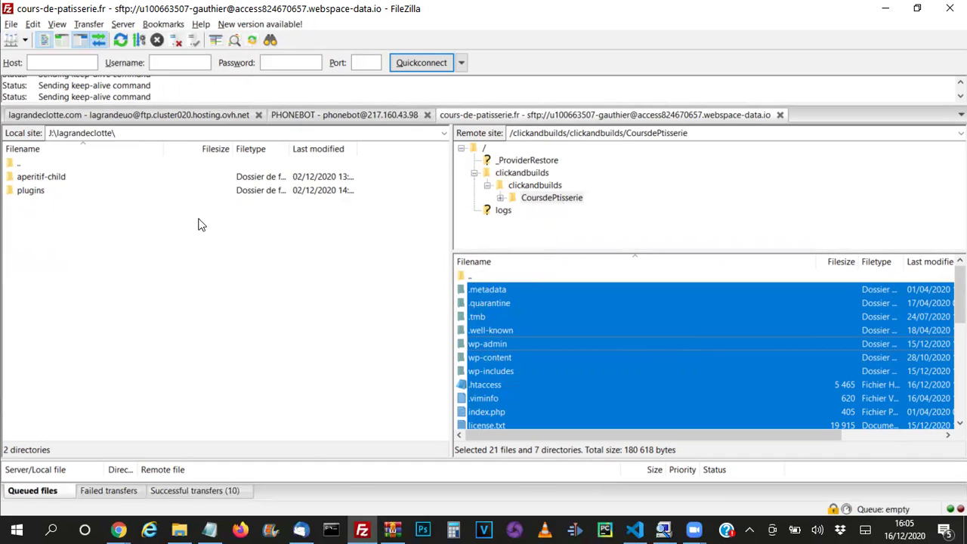
click(34, 204)
click(32, 179)
click(30, 192)
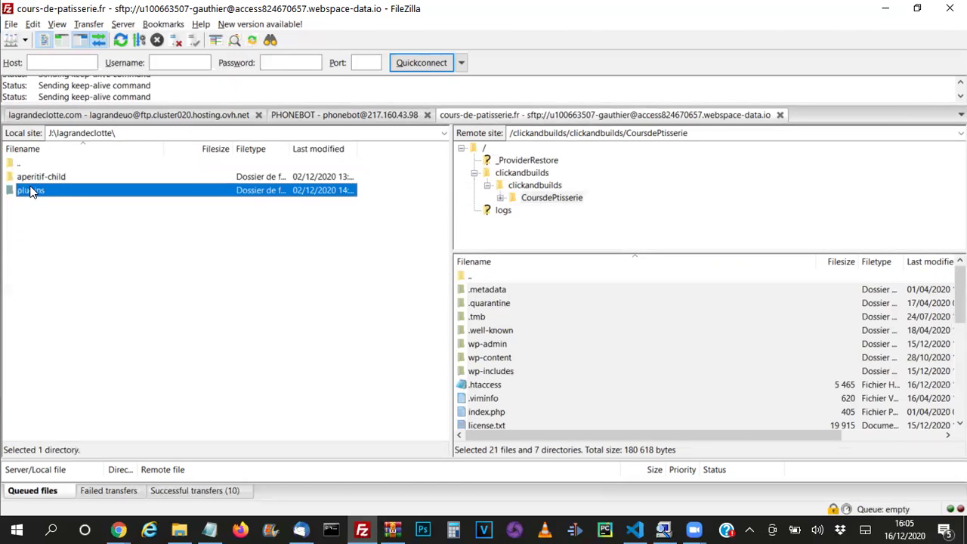
click(31, 176)
click(32, 190)
click(35, 175)
click(31, 189)
click(31, 245)
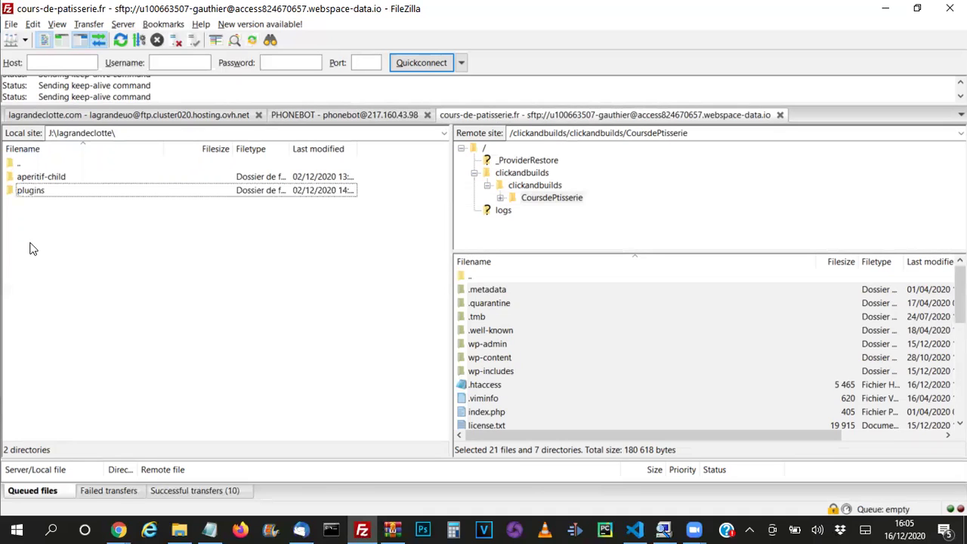
Step: Create a local folder named Backup_coursdepatisserie inside J:\lagrandeclotte and open it
right_click(82, 358)
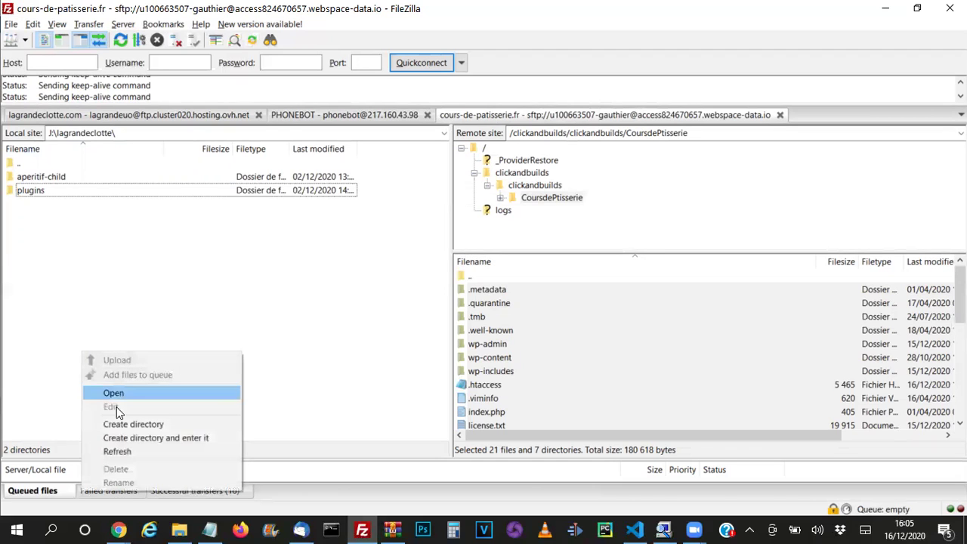
click(144, 424)
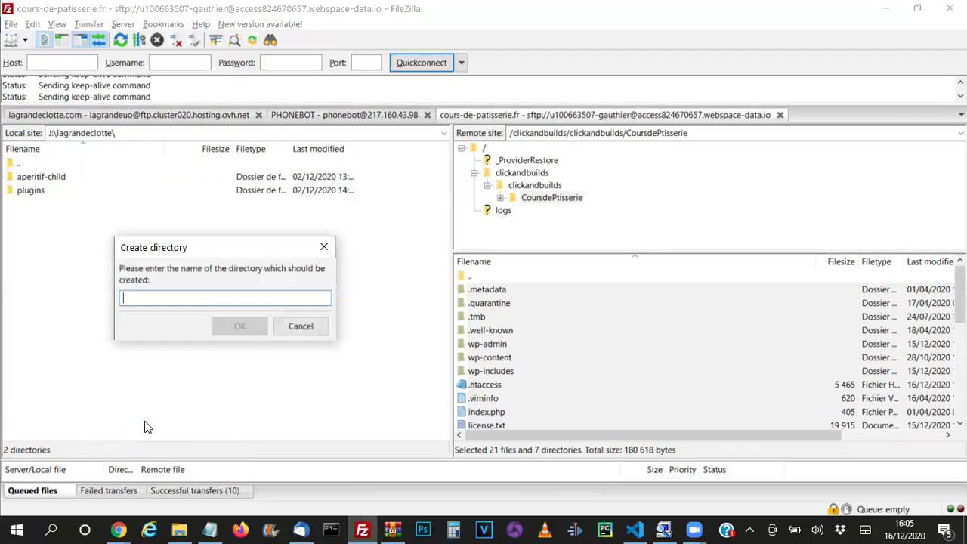
text(Backup_)
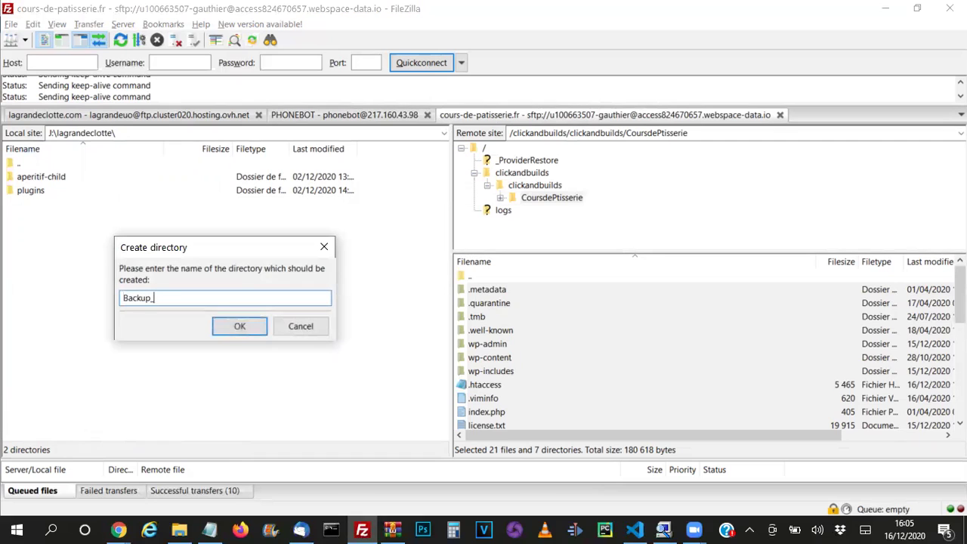
text(coursdepatisserie)
click(256, 328)
click(32, 191)
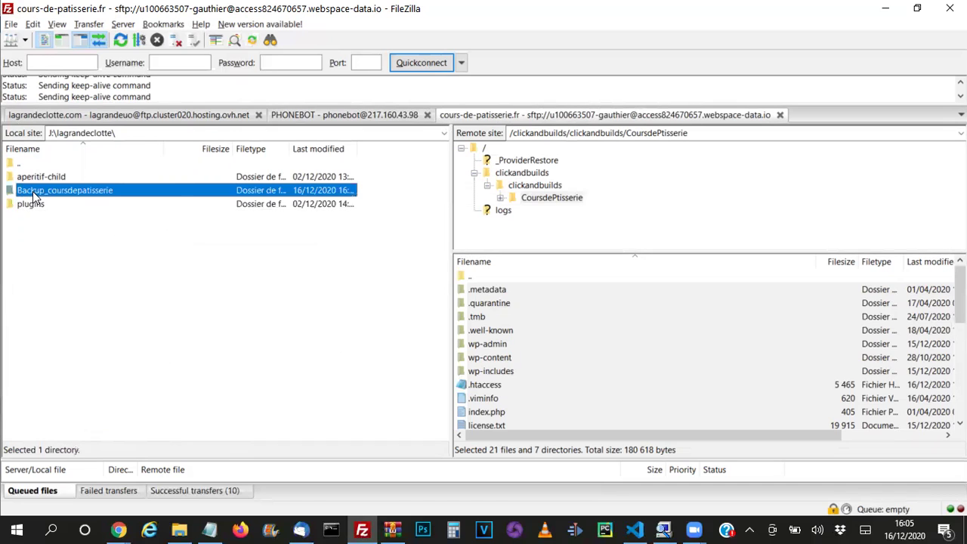
double_click(32, 191)
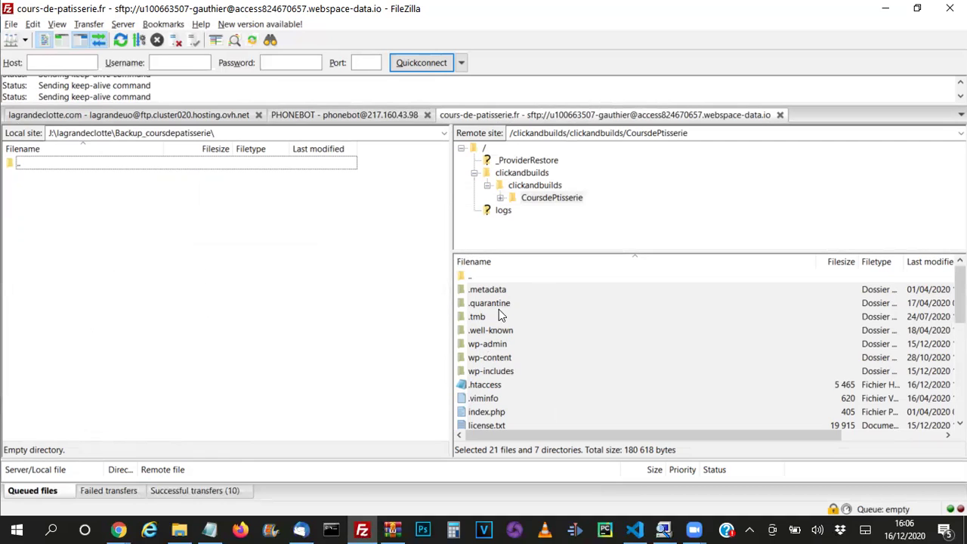
Step: Download only .htaccess and .viminfo from the remote CoursdePtisserie folder into the local Backup_coursdepatisserie folder
click(481, 390)
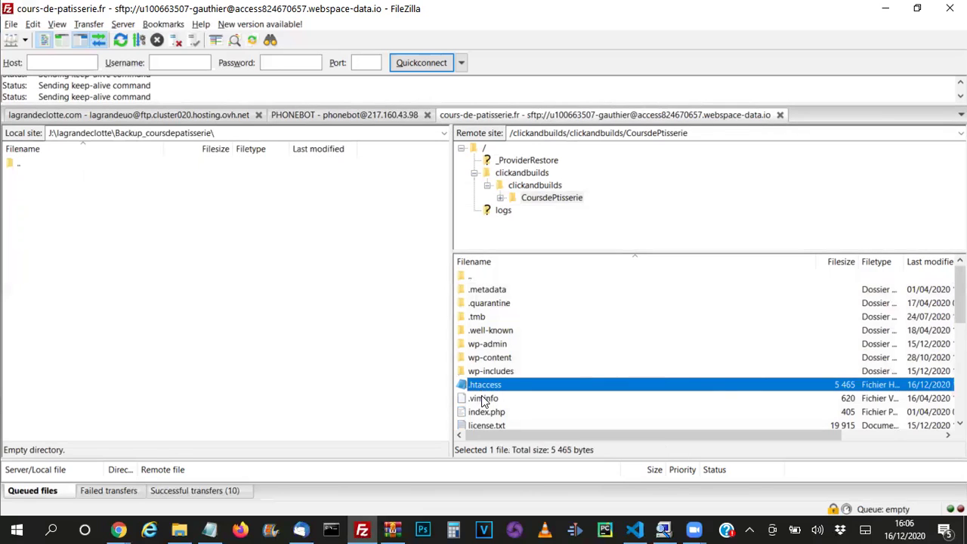
ctrl+click(484, 399)
drag(482, 396, 47, 228)
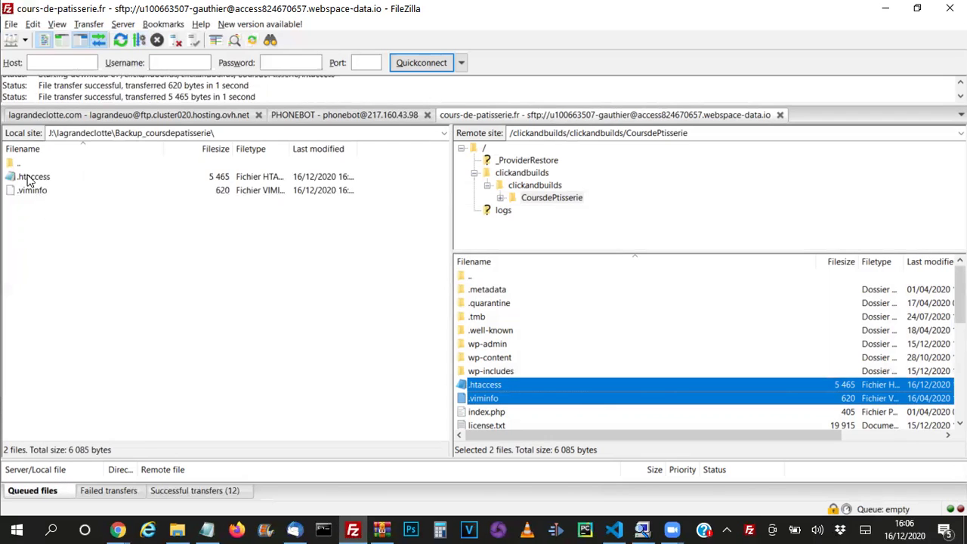
click(28, 178)
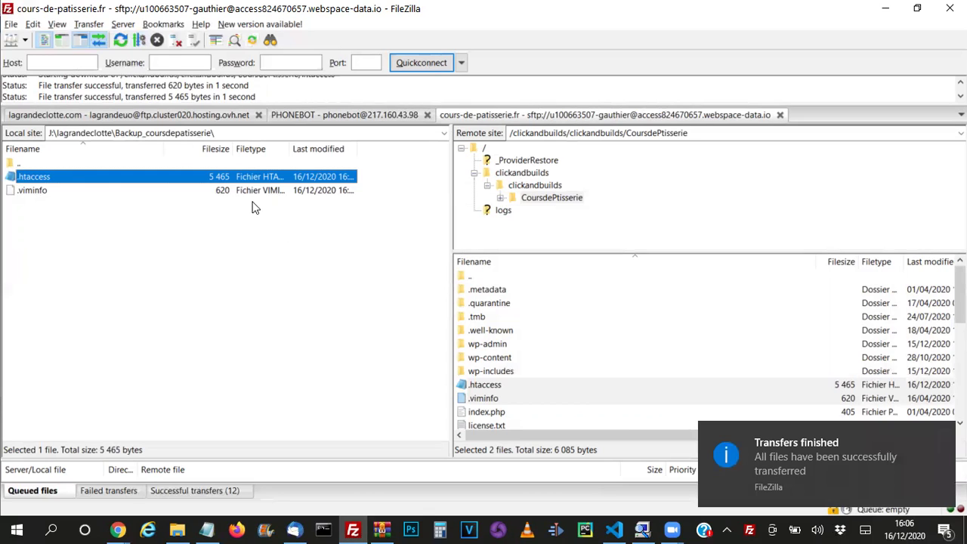
Step: Move back and forth between the inner clickandbuilds folder and CoursdePtisserie on the remote site to compare their contents
click(555, 197)
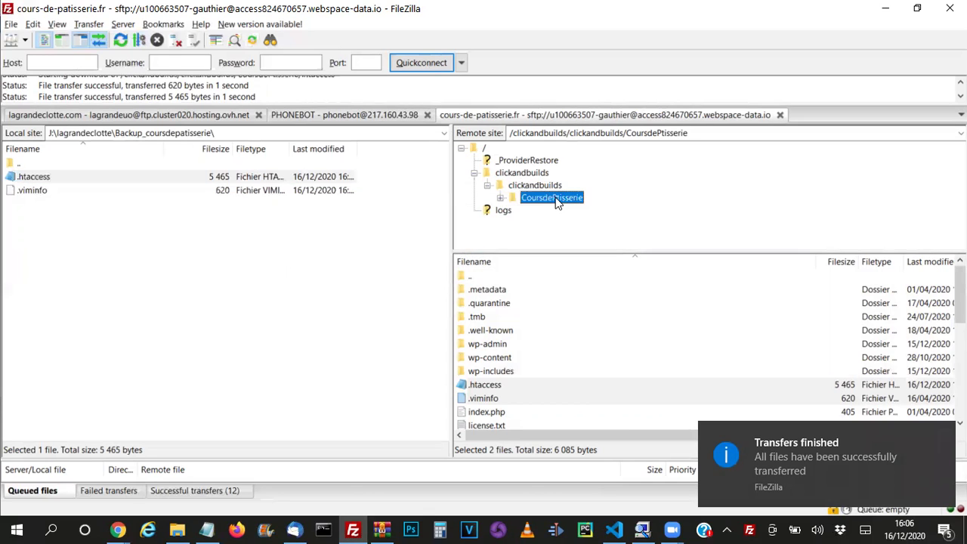
click(549, 187)
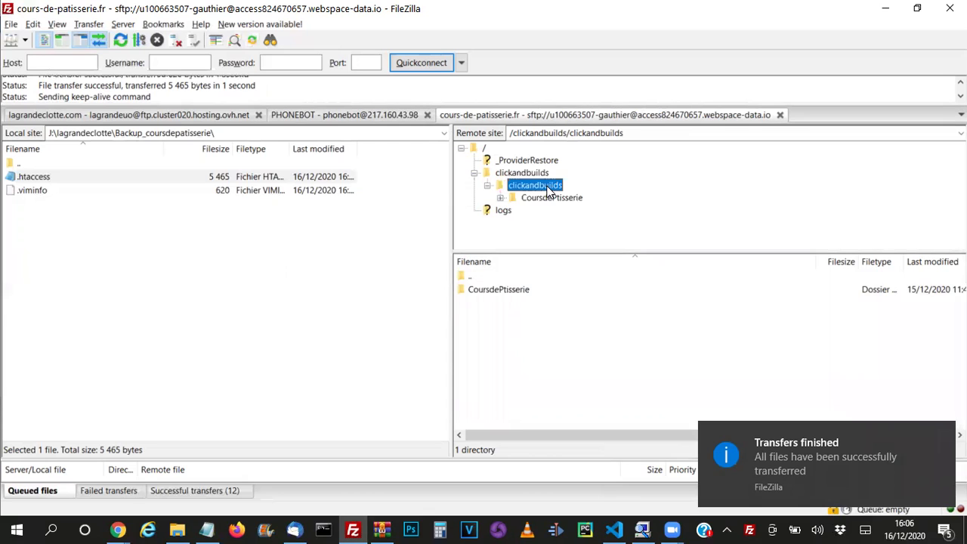
click(476, 290)
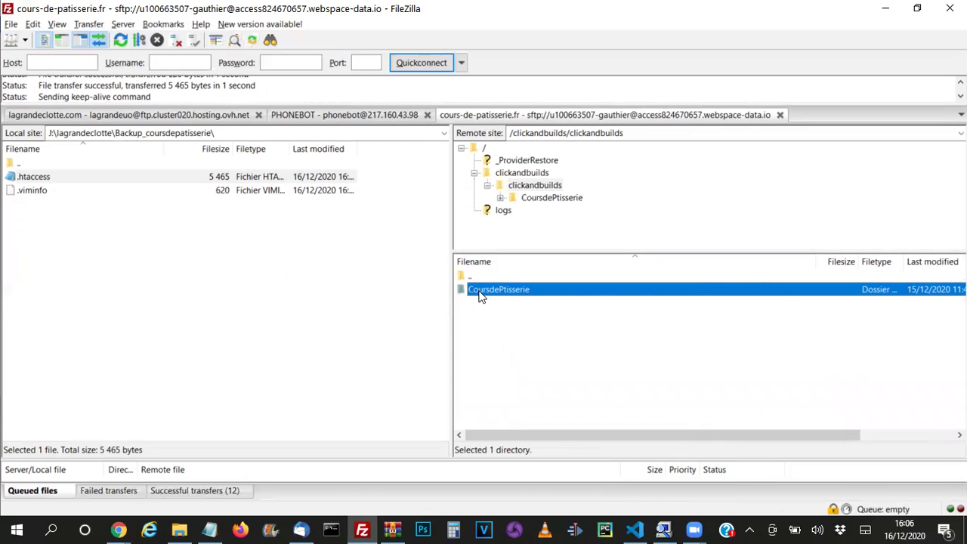
double_click(481, 294)
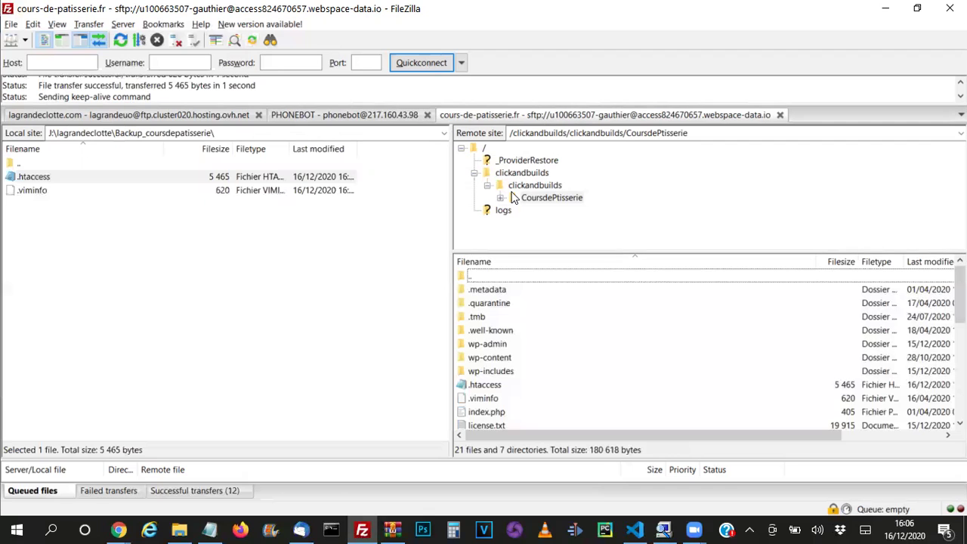
click(693, 529)
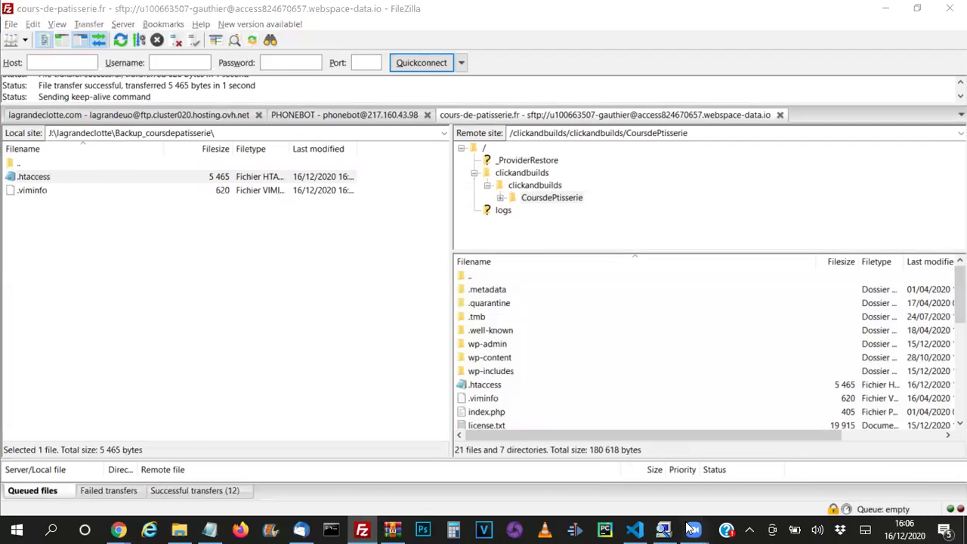
click(722, 483)
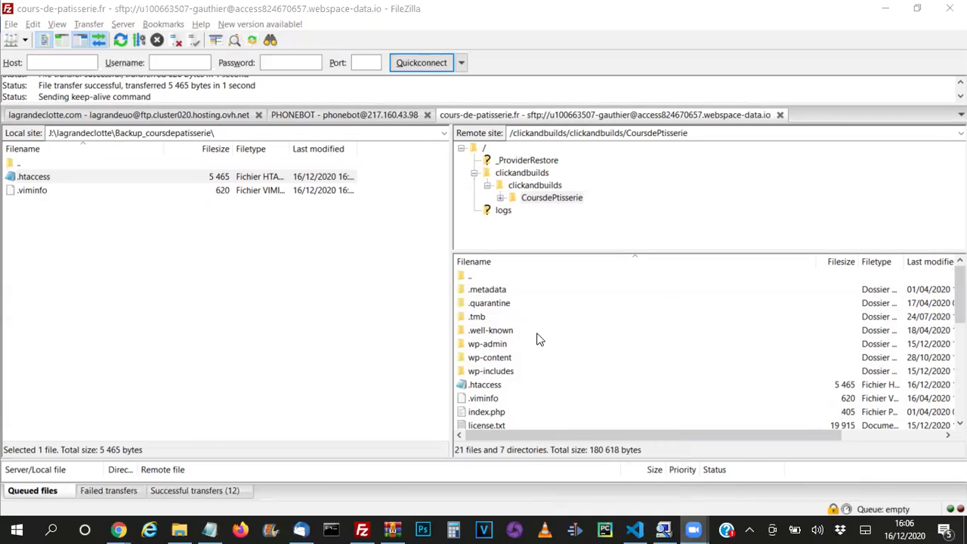
click(556, 188)
click(561, 201)
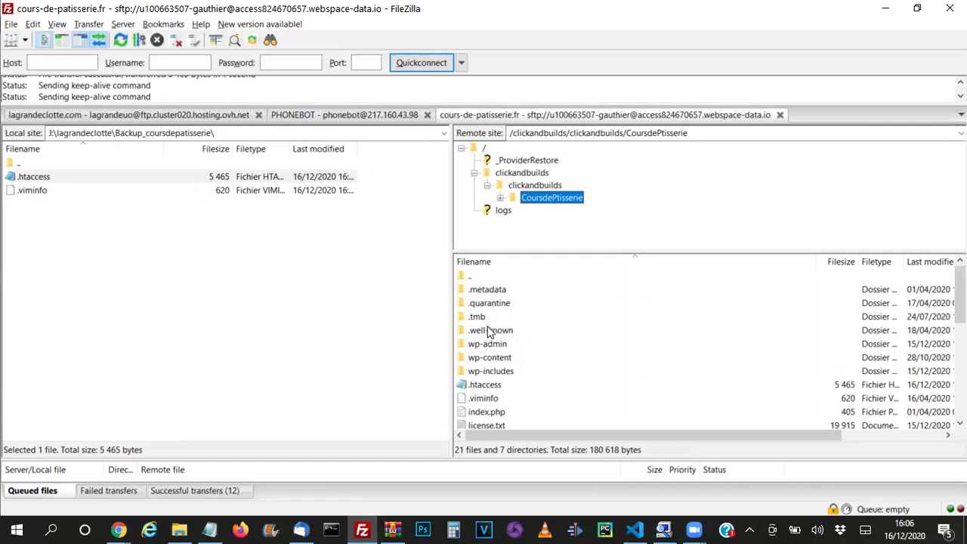
Step: Go up to the inner clickandbuilds folder on the remote site and look at the file options on both sites
click(543, 188)
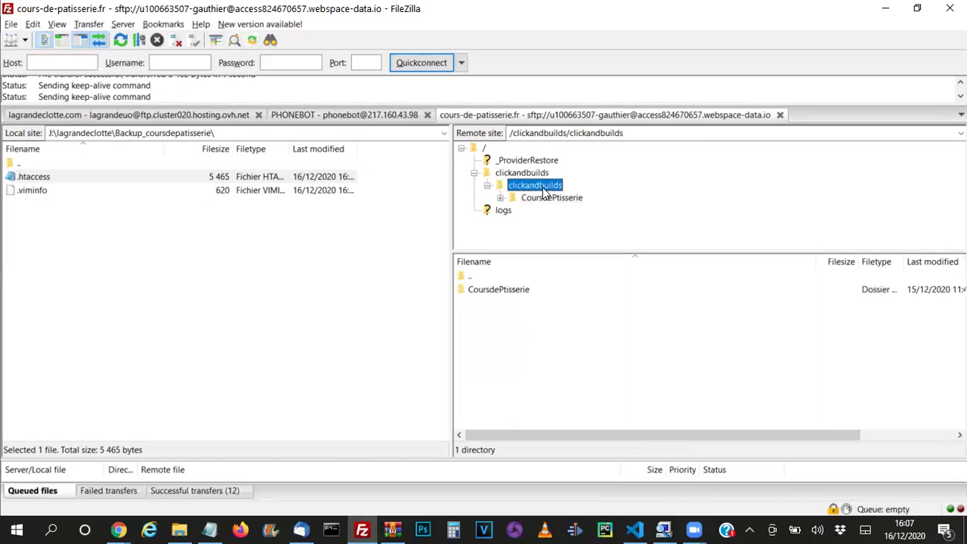
click(572, 352)
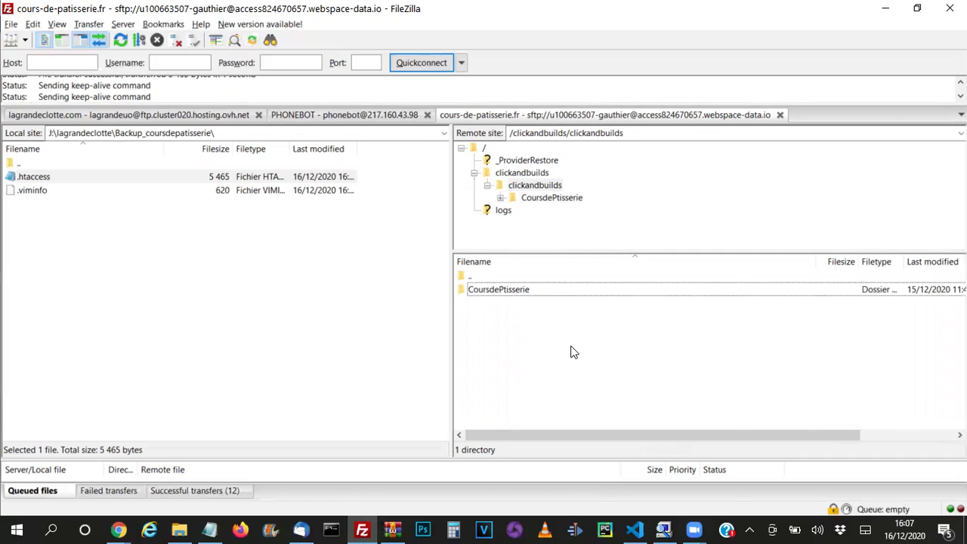
right_click(572, 352)
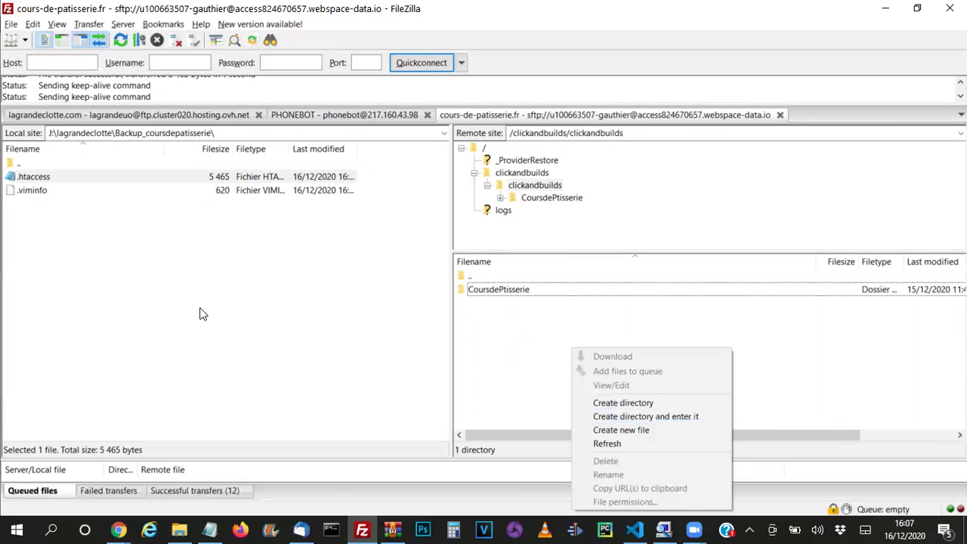
right_click(201, 309)
Step: Create a remote directory named FrenchPastries inside the inner clickandbuilds folder and open it
right_click(548, 348)
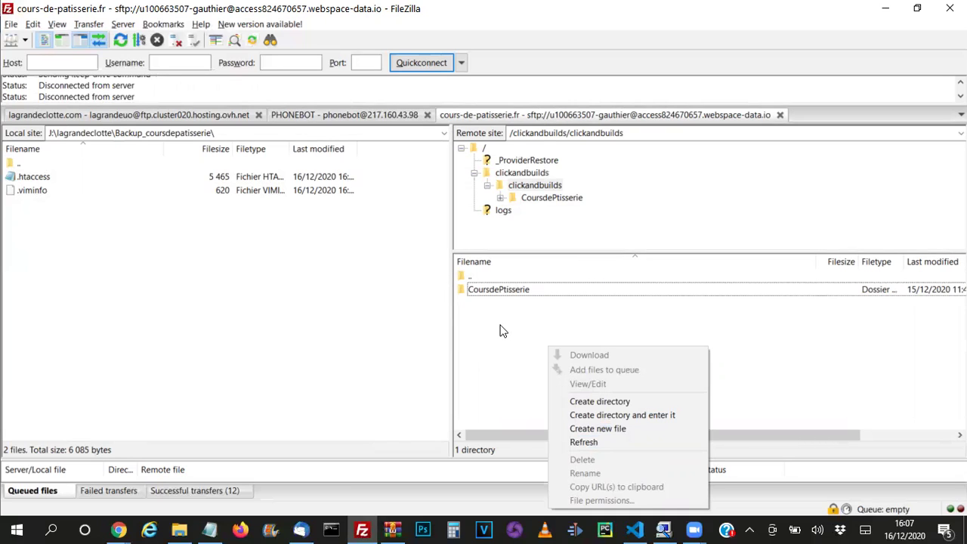
click(572, 401)
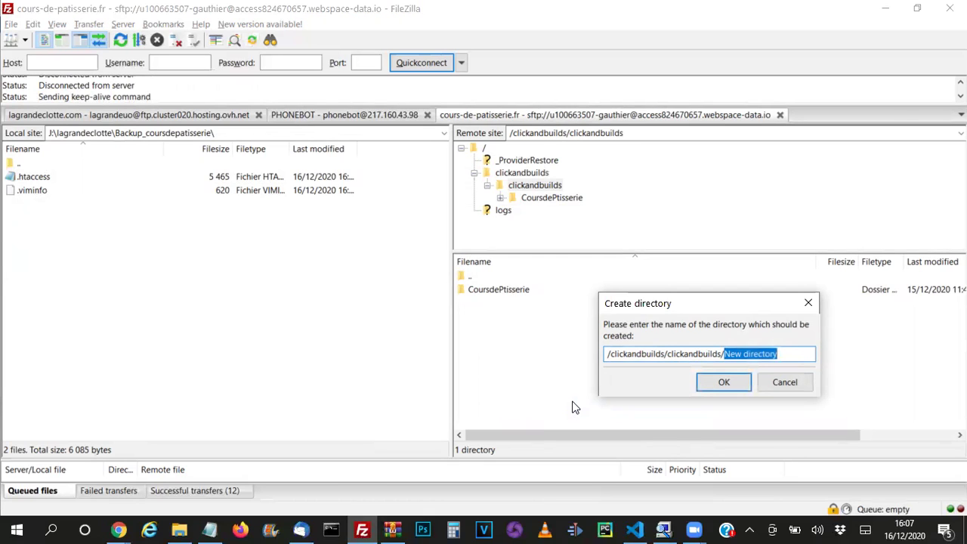
key(BackSpace)
text(Fre)
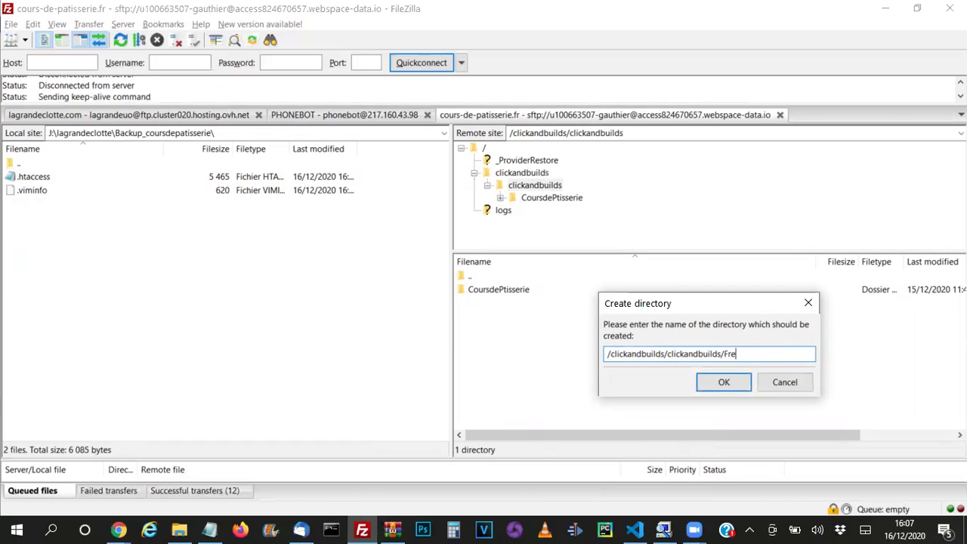
text(nchPatries)
click(754, 356)
text(s)
click(784, 355)
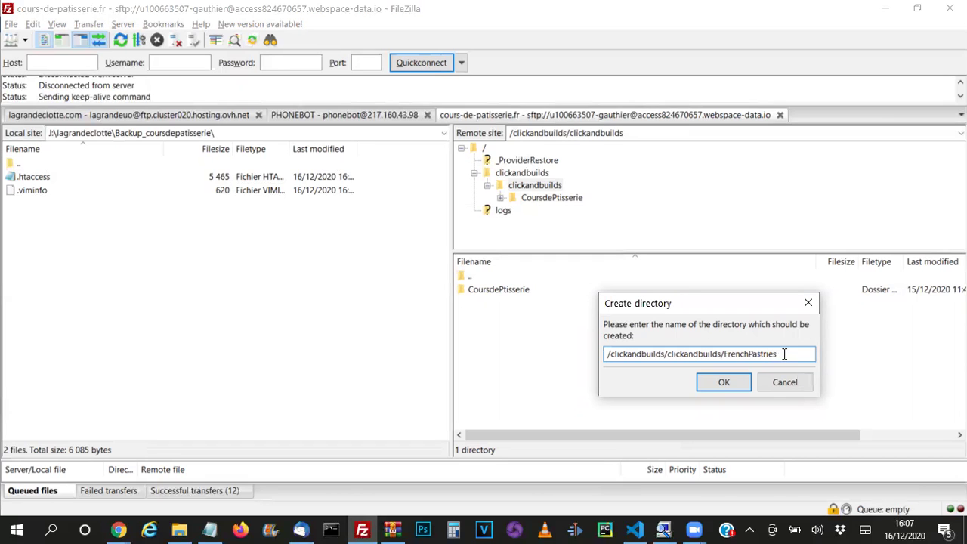
click(732, 385)
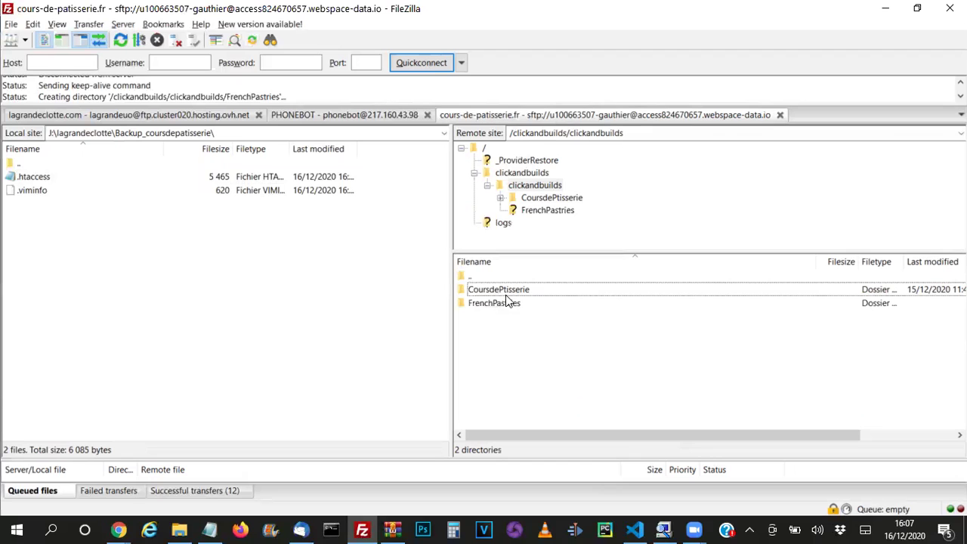
double_click(499, 303)
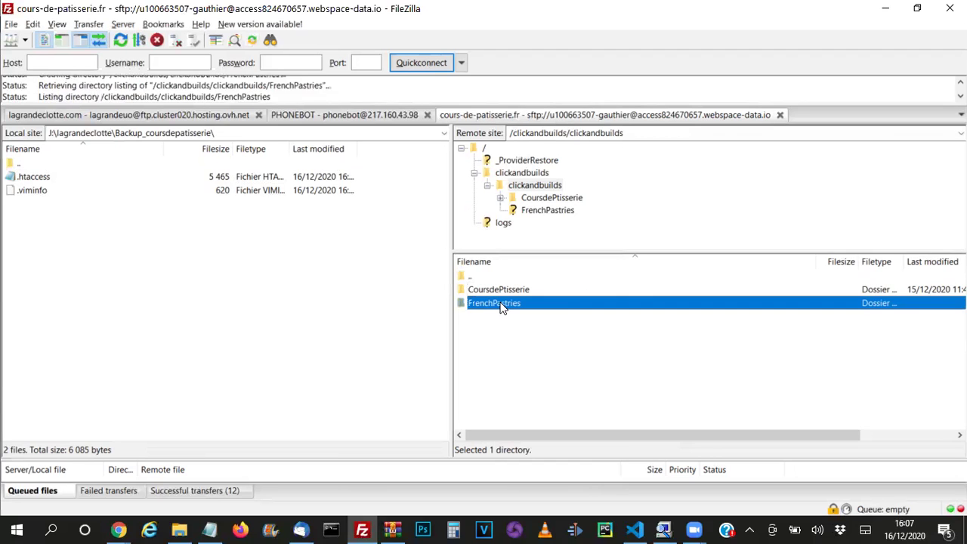
Step: Select both .htaccess and .viminfo in the local Backup_coursdepatisserie folder
click(44, 182)
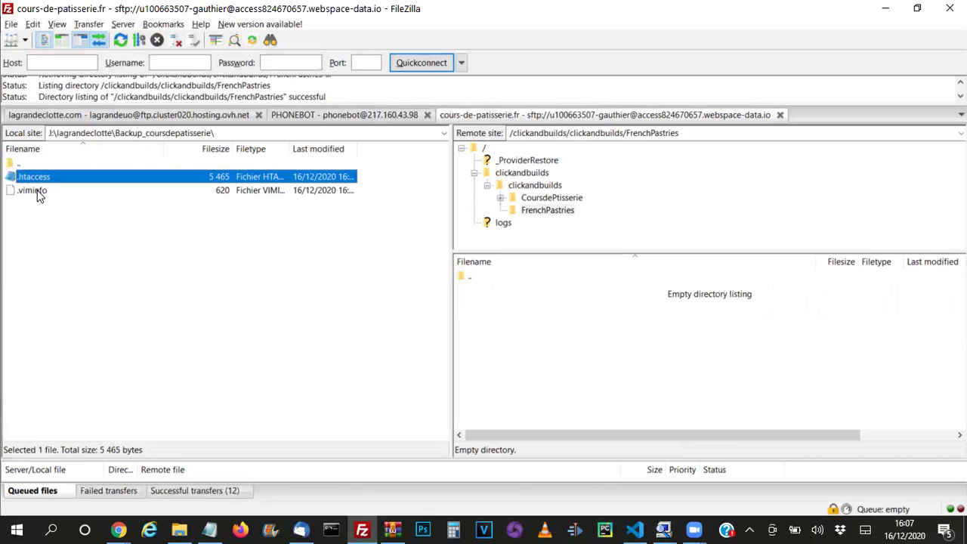
click(37, 190)
shift+click(35, 178)
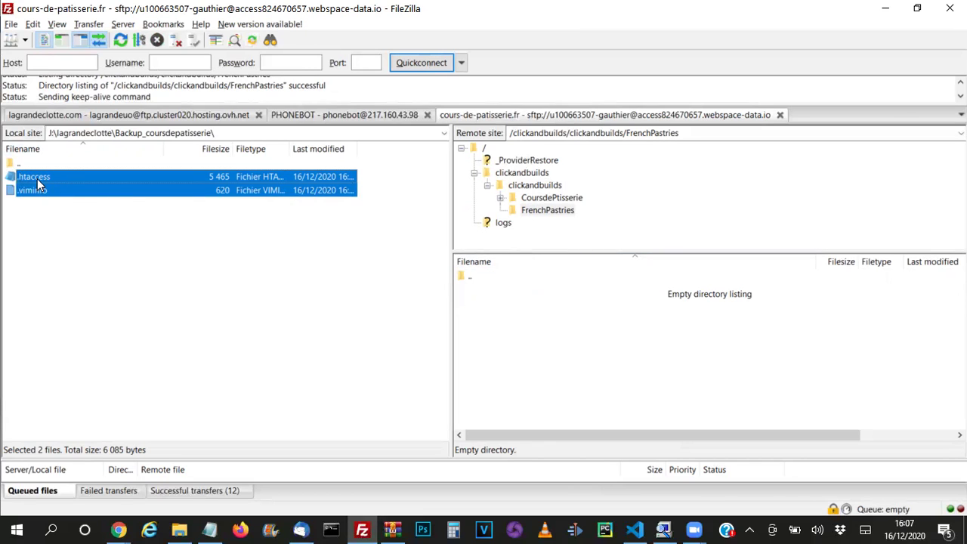
click(55, 282)
key(ctrl+a)
ctrl+click(30, 193)
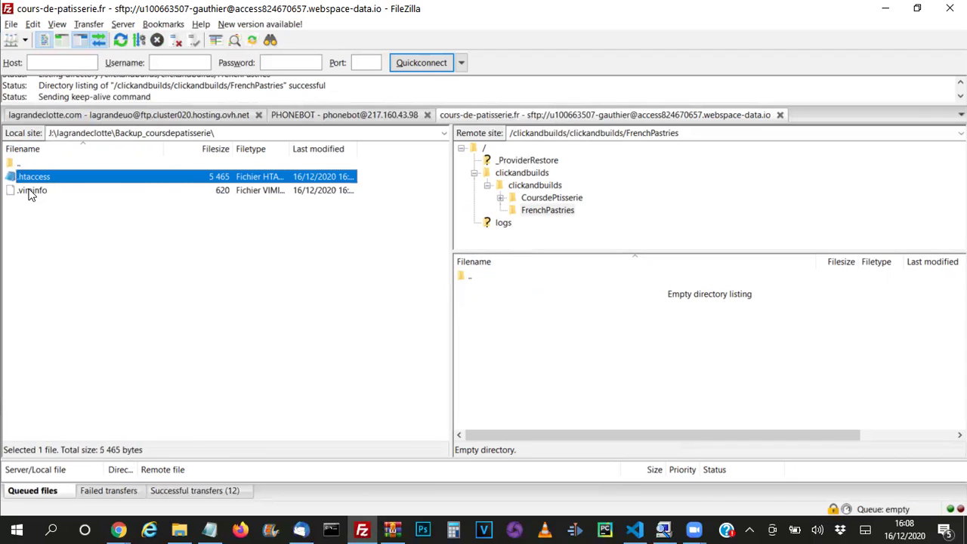
ctrl+click(30, 193)
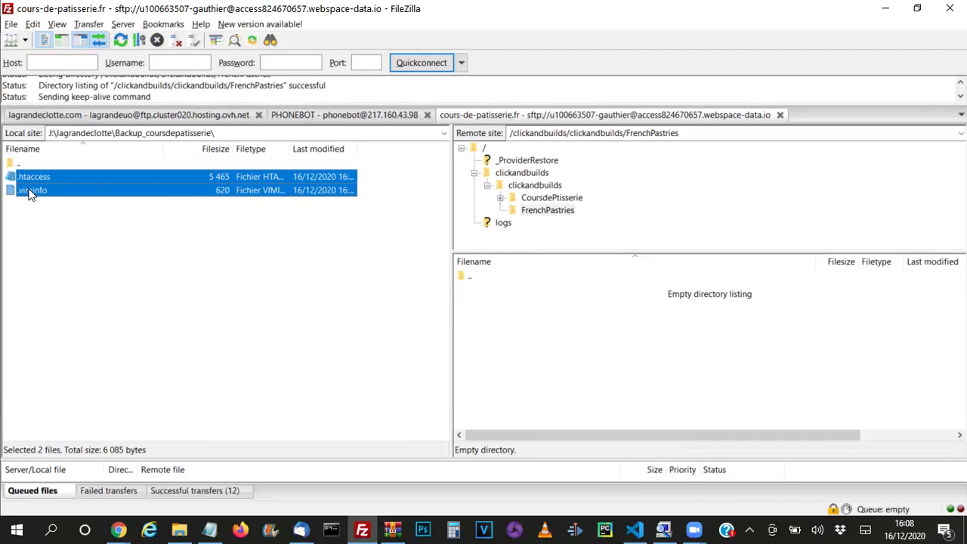
Step: View the options for the selected local files, go up to the remote outer clickandbuilds folder and return to FrenchPastries
right_click(31, 194)
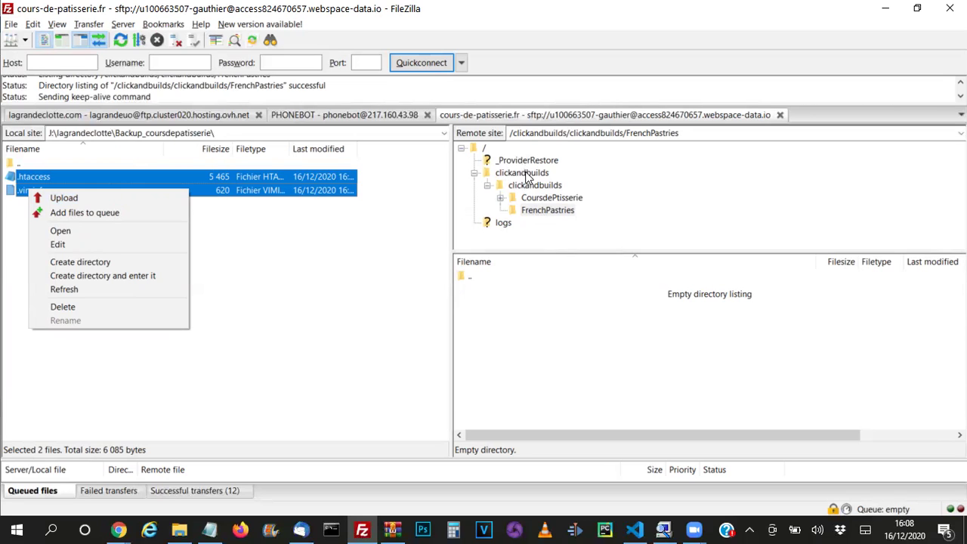
click(525, 173)
right_click(44, 189)
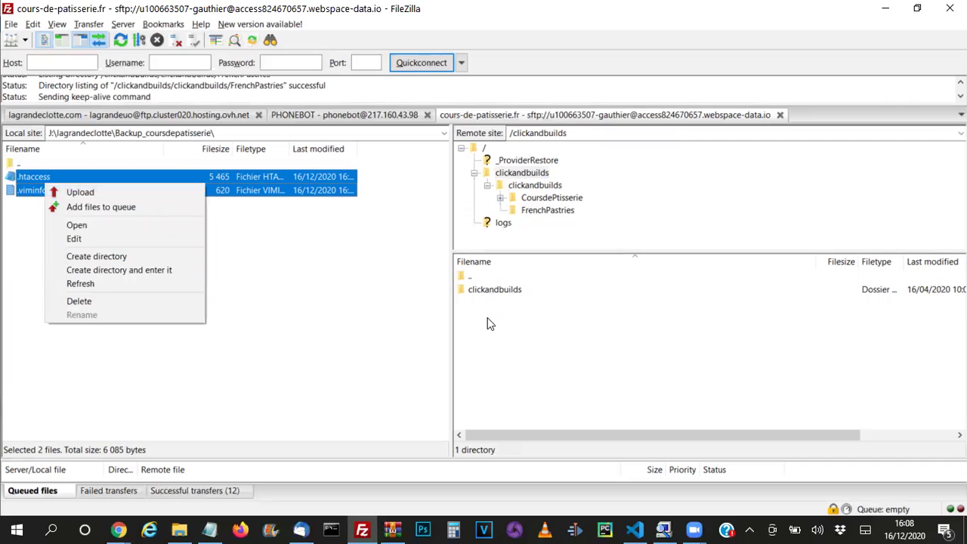
click(498, 289)
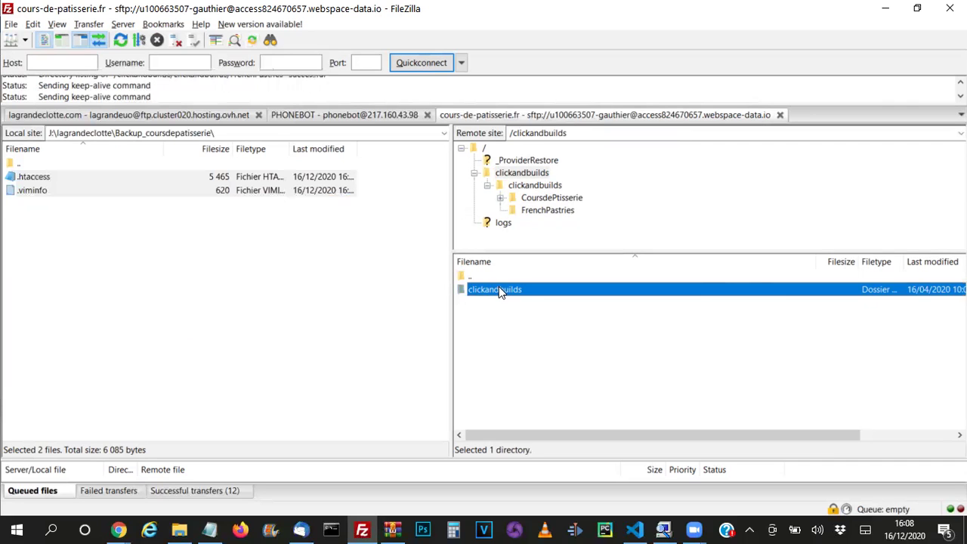
double_click(499, 289)
click(487, 303)
double_click(488, 304)
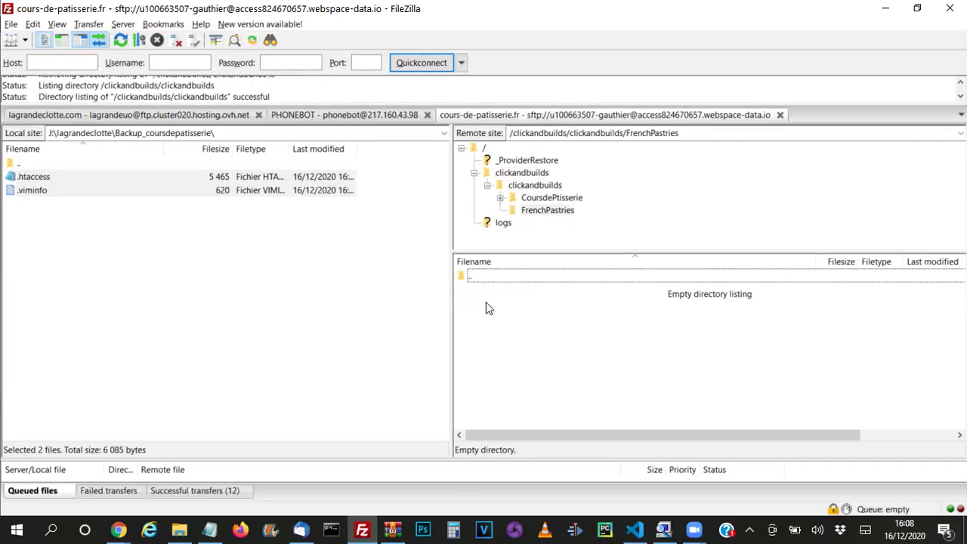
Step: Upload .htaccess and .viminfo from the local Backup_coursdepatisserie folder to the remote FrenchPastries folder
right_click(25, 188)
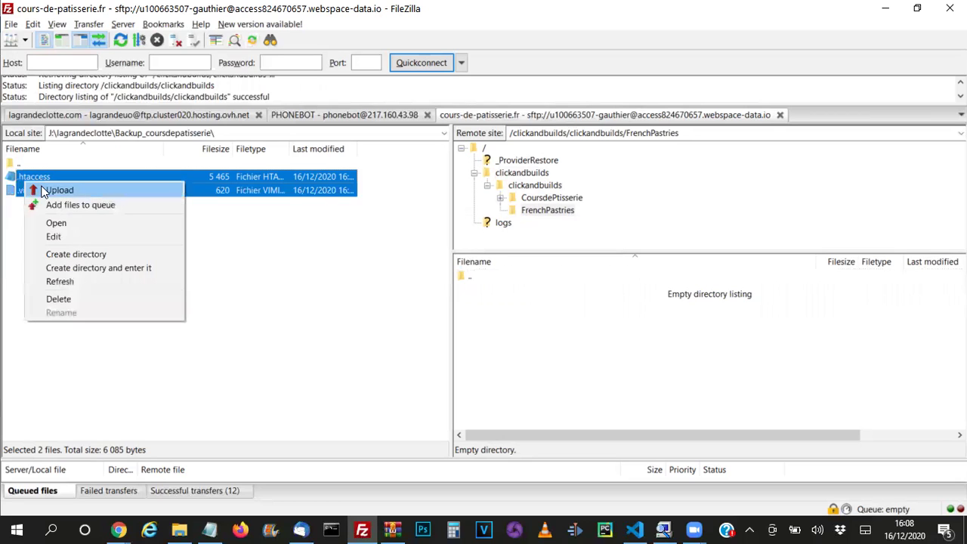
click(298, 238)
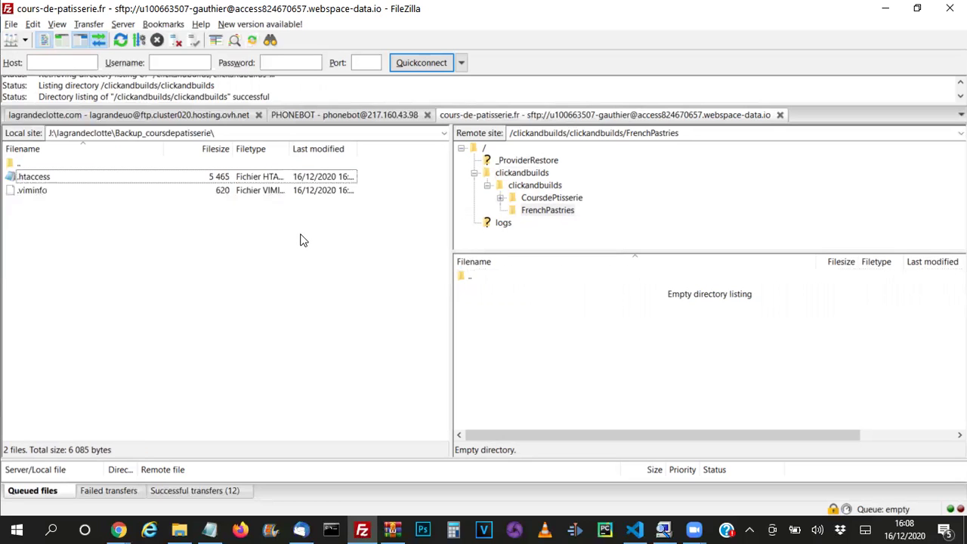
click(88, 183)
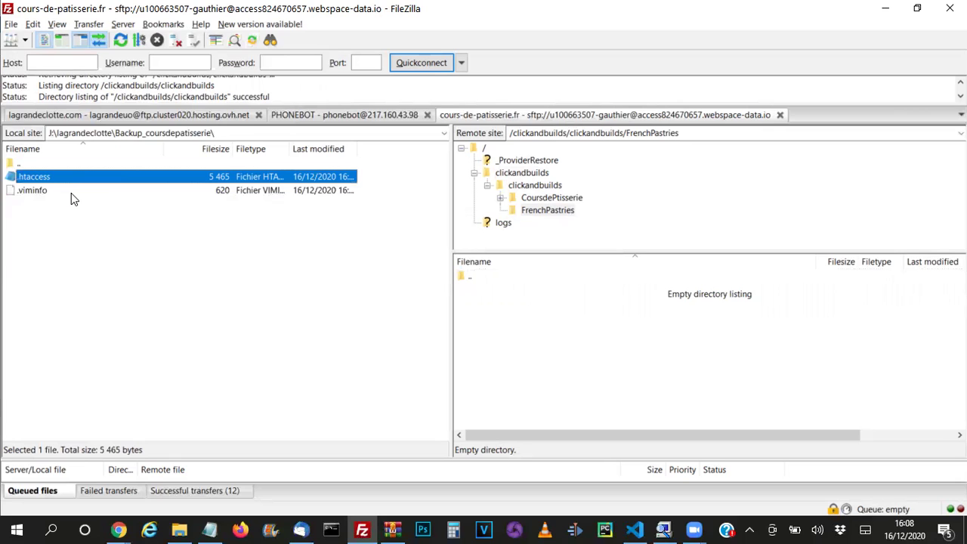
shift+click(71, 193)
drag(71, 174, 553, 353)
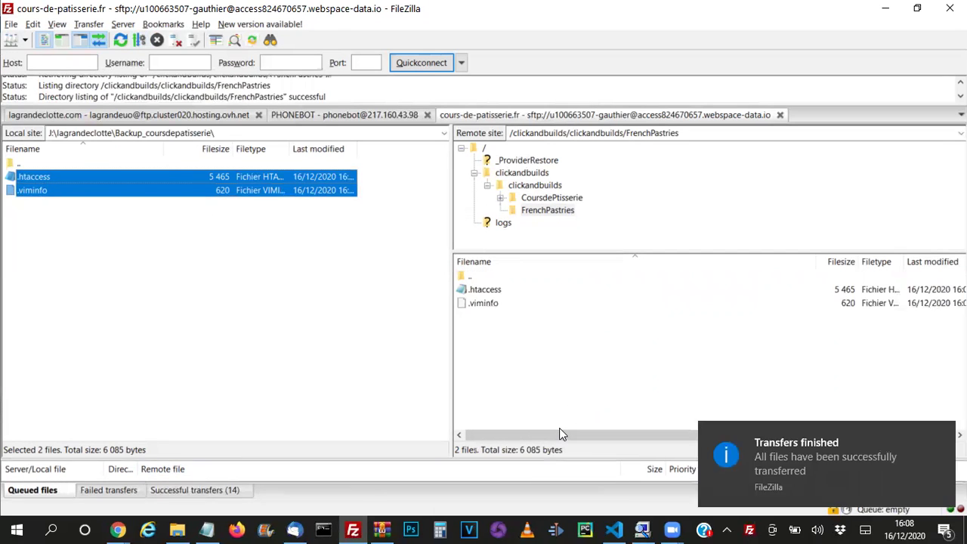
Step: Enlarge the transfer queue area and check the uploaded .htaccess and .viminfo files in the remote FrenchPastries folder
drag(563, 460, 569, 279)
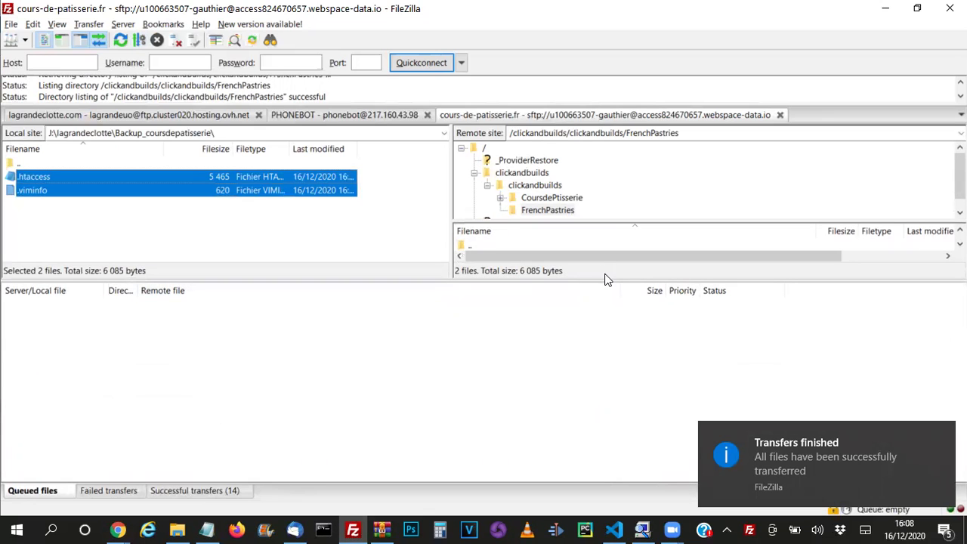
drag(605, 279, 597, 340)
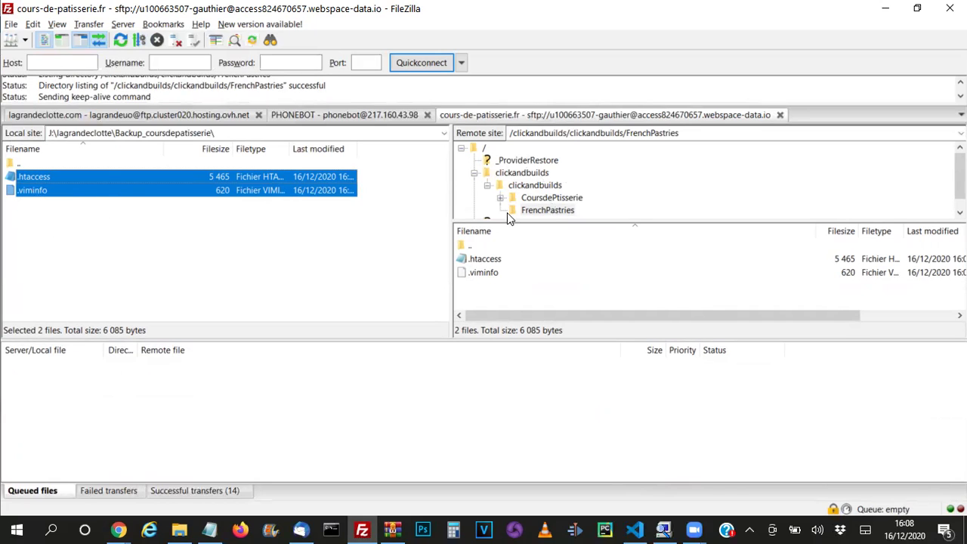
click(478, 259)
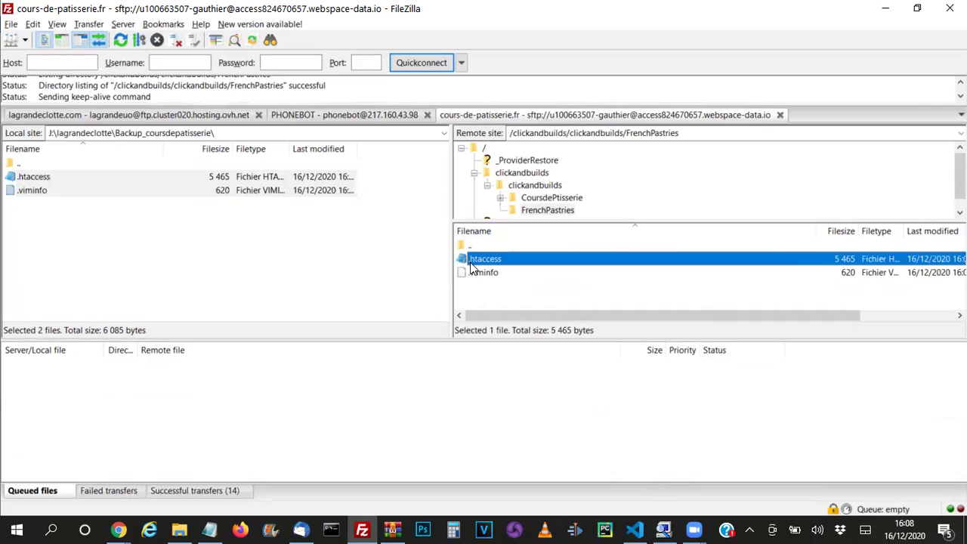
click(478, 273)
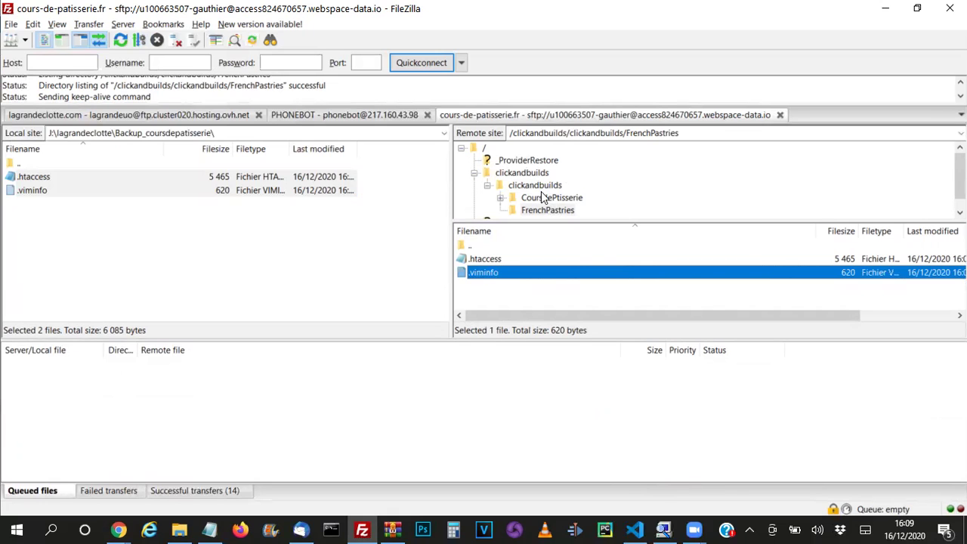
Step: Open the remote CoursdePtisserie folder to look through its files, and enlarge the remote file list and directory tree
click(540, 197)
scroll(558, 276, down, 4)
scroll(558, 277, up, 3)
scroll(558, 277, down, 1)
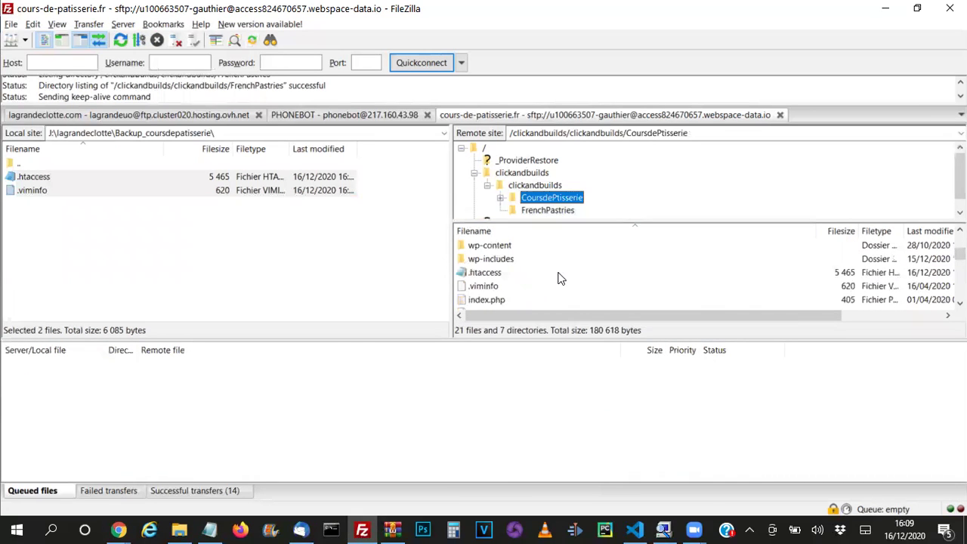
drag(578, 352, 578, 429)
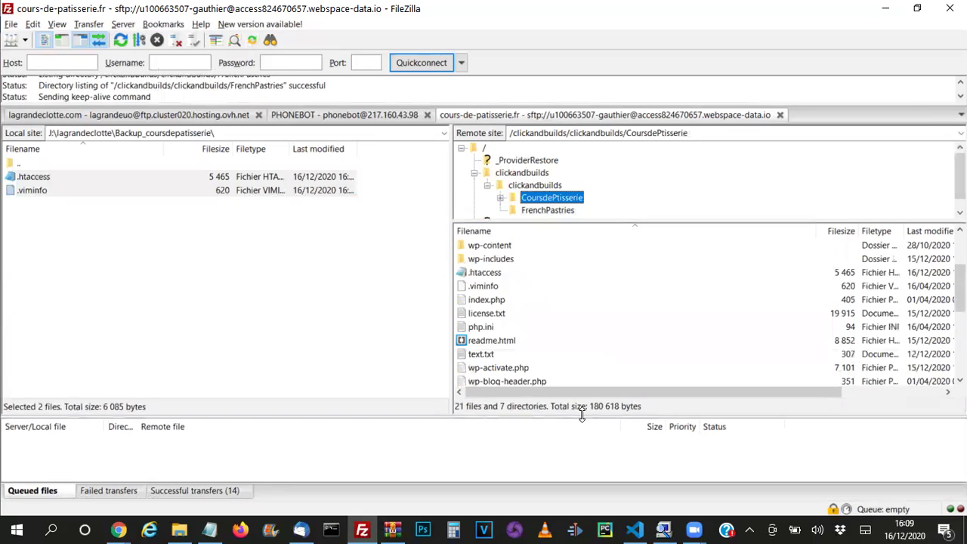
drag(582, 220, 590, 250)
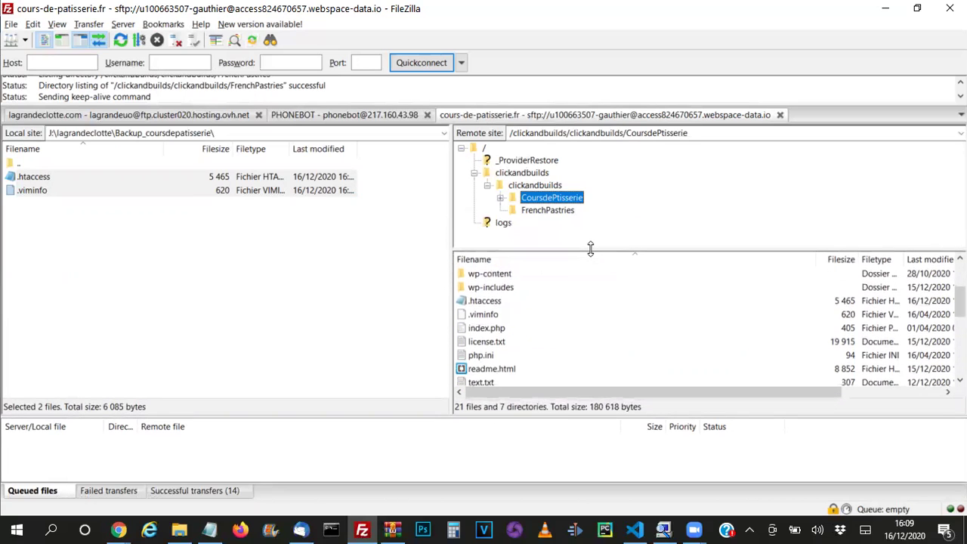
Step: Compare the remote CoursdePtisserie and FrenchPastries folders from their parent clickandbuilds folder, ending inside FrenchPastries
click(541, 211)
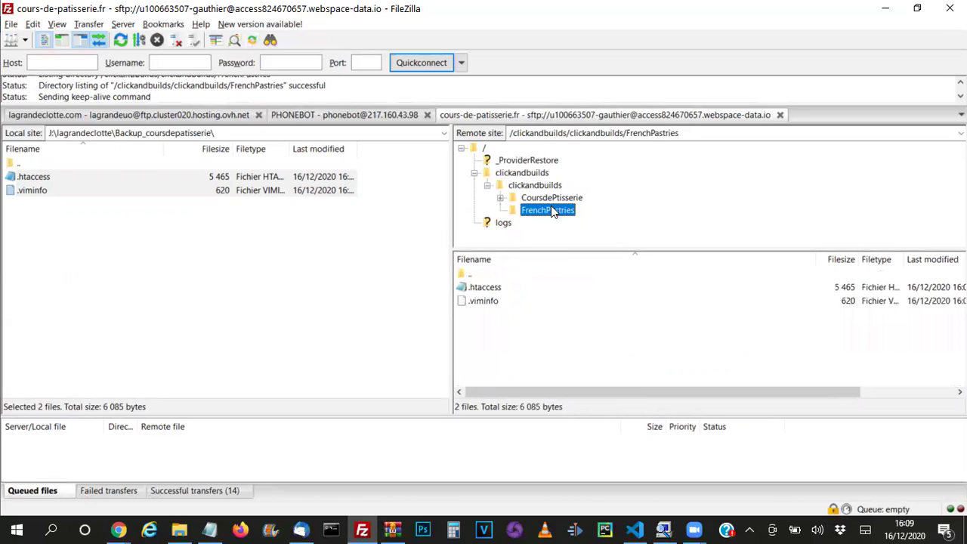
double_click(476, 274)
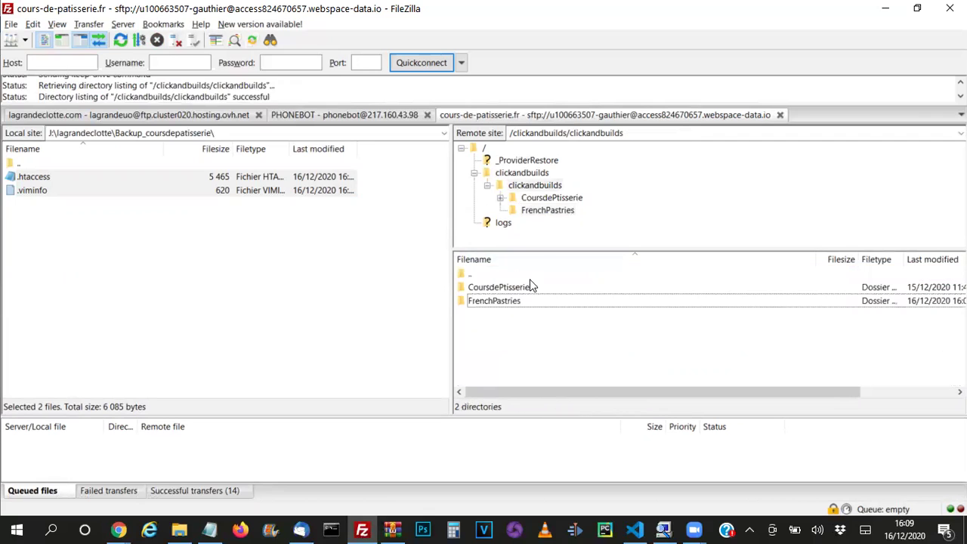
click(492, 311)
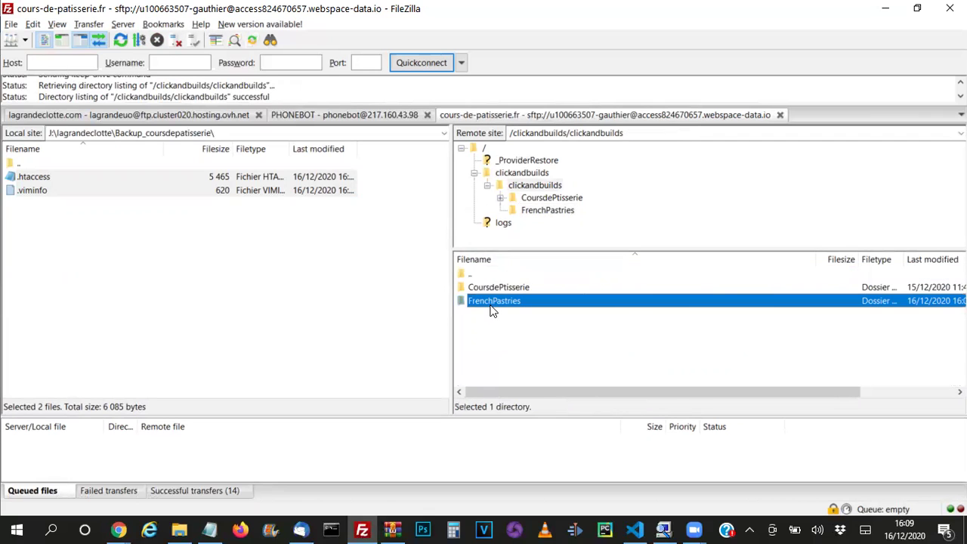
click(495, 287)
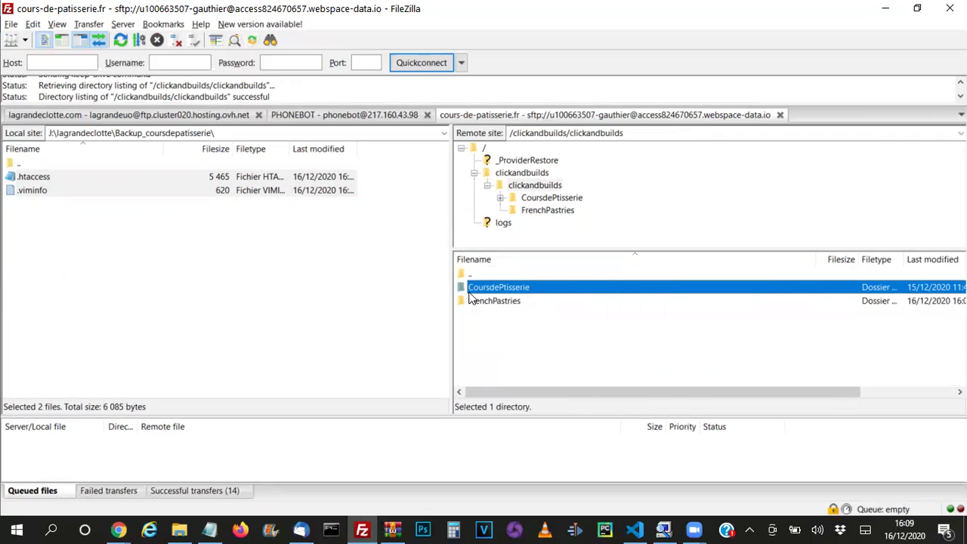
double_click(495, 301)
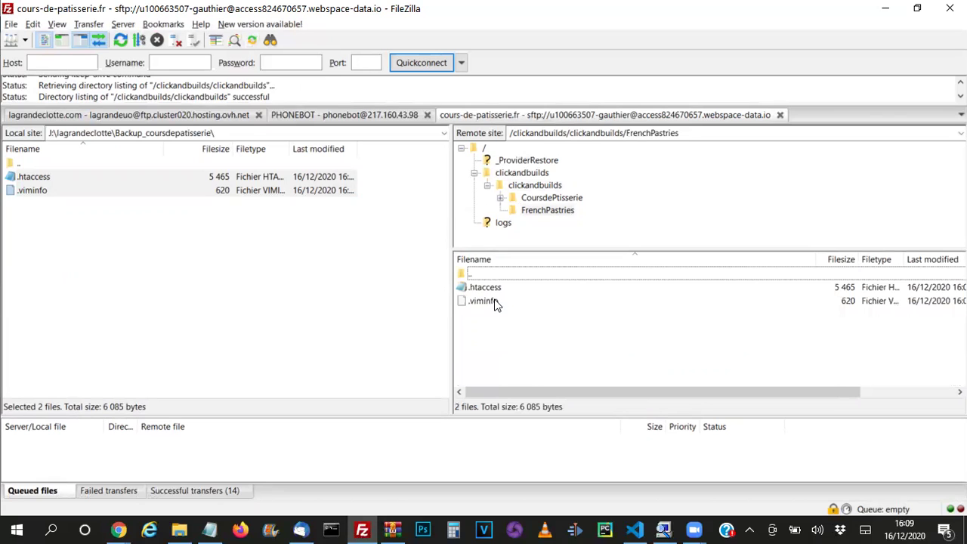
Step: Start downloading .htaccess and .viminfo from the remote FrenchPastries folder into the local Backup_coursdepatisserie folder
click(484, 290)
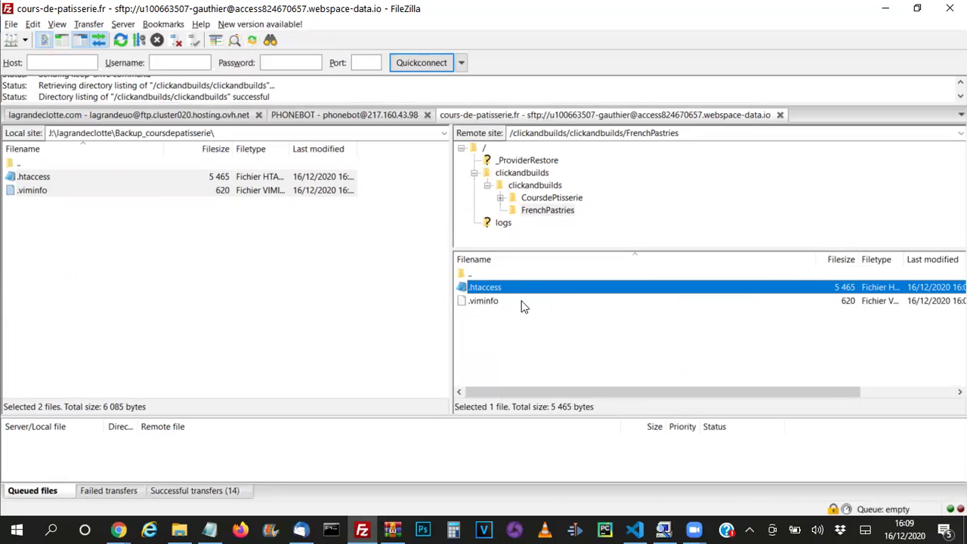
shift+click(481, 302)
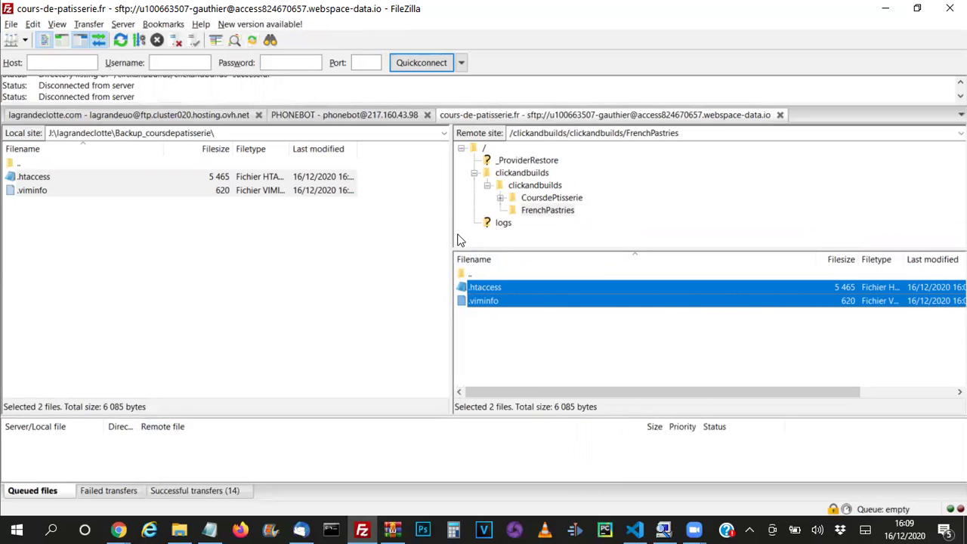
click(486, 287)
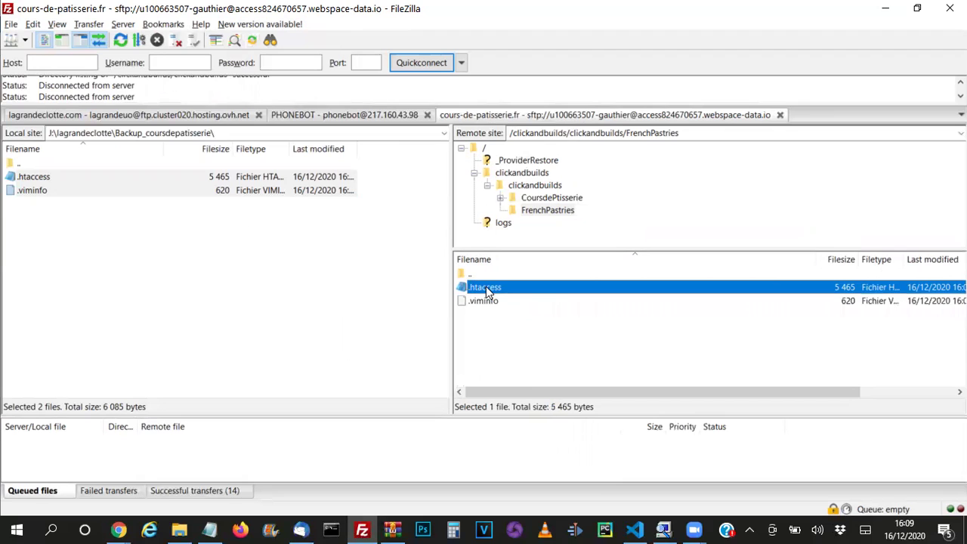
click(133, 309)
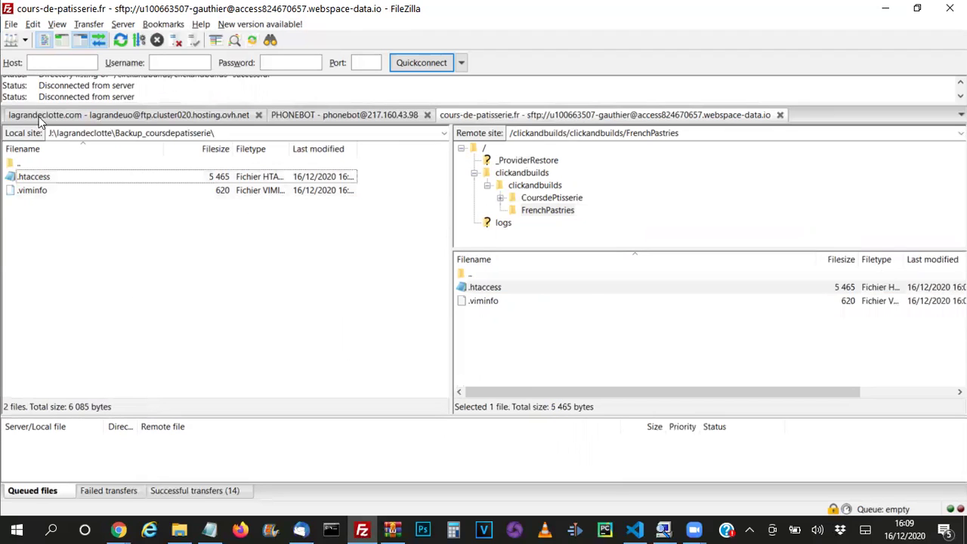
click(477, 288)
shift+click(481, 302)
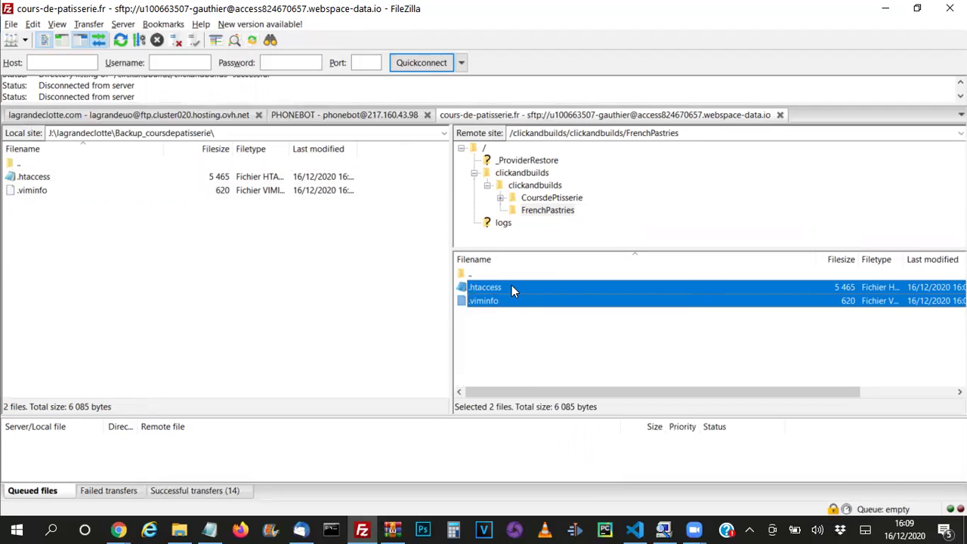
drag(511, 284, 35, 192)
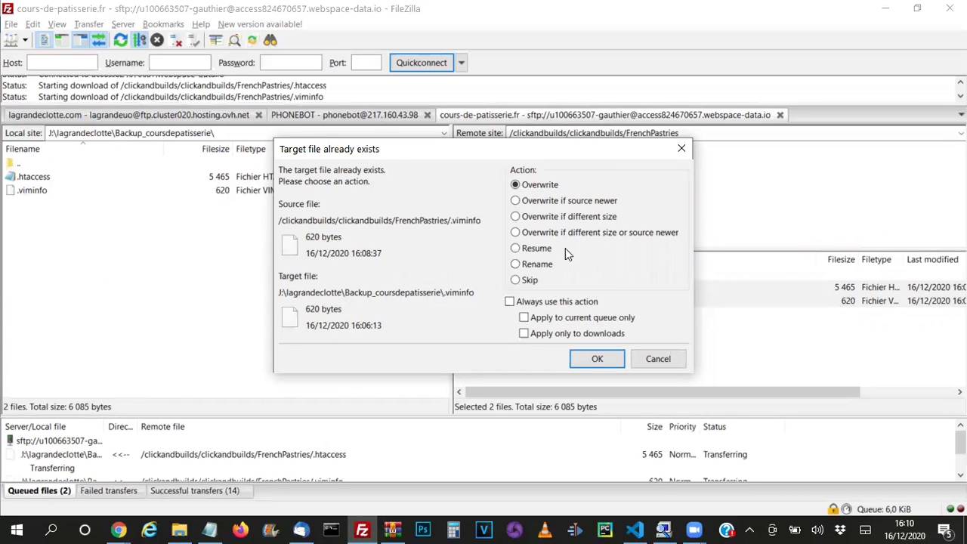
Step: Skip the files that already exist locally, always using this action for the current queue only
click(515, 280)
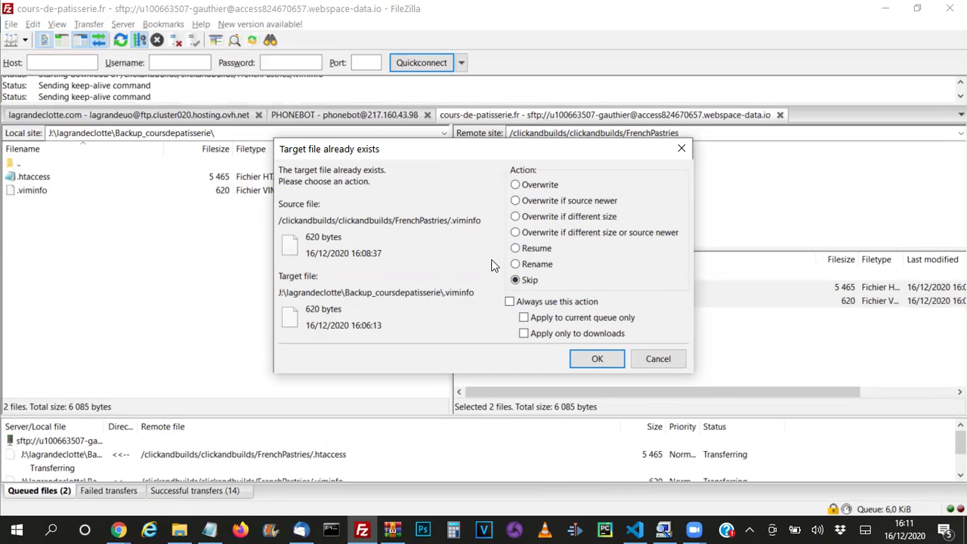
click(509, 302)
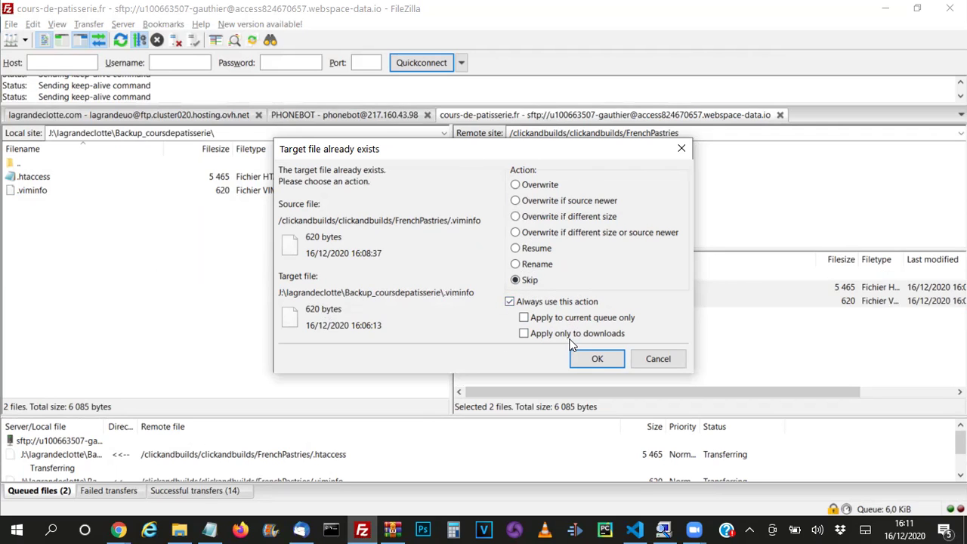
click(525, 319)
click(516, 184)
click(516, 281)
click(597, 360)
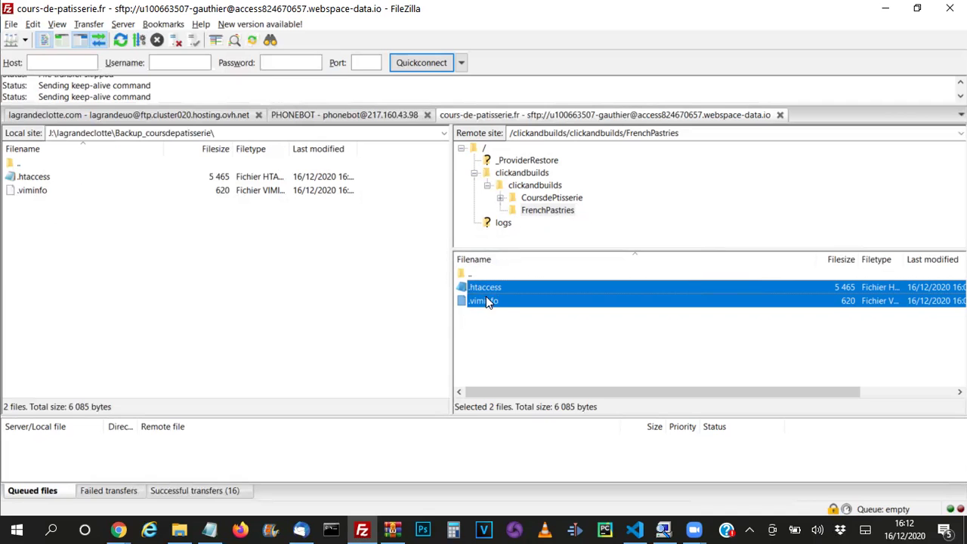
Step: Delete .htaccess and .viminfo from the remote FrenchPastries folder
key(Delete)
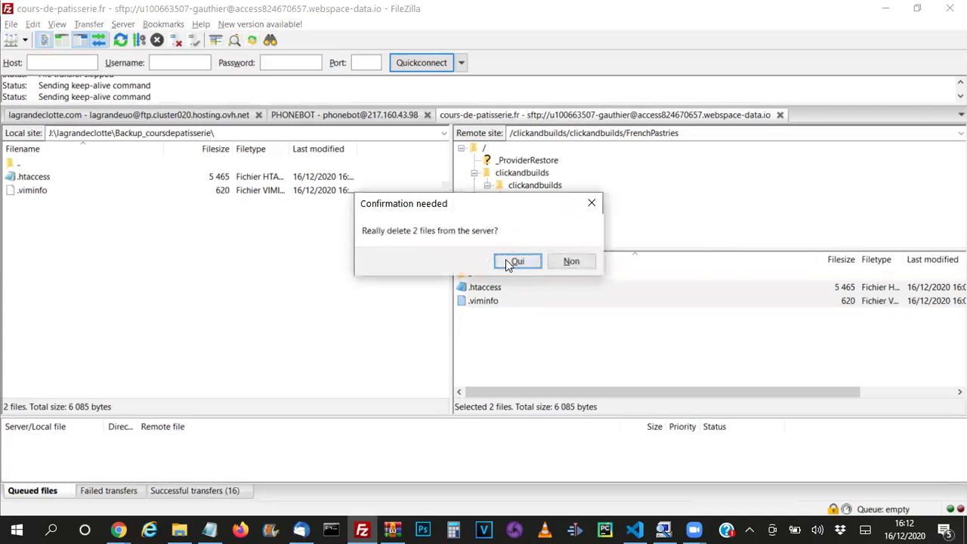
click(505, 260)
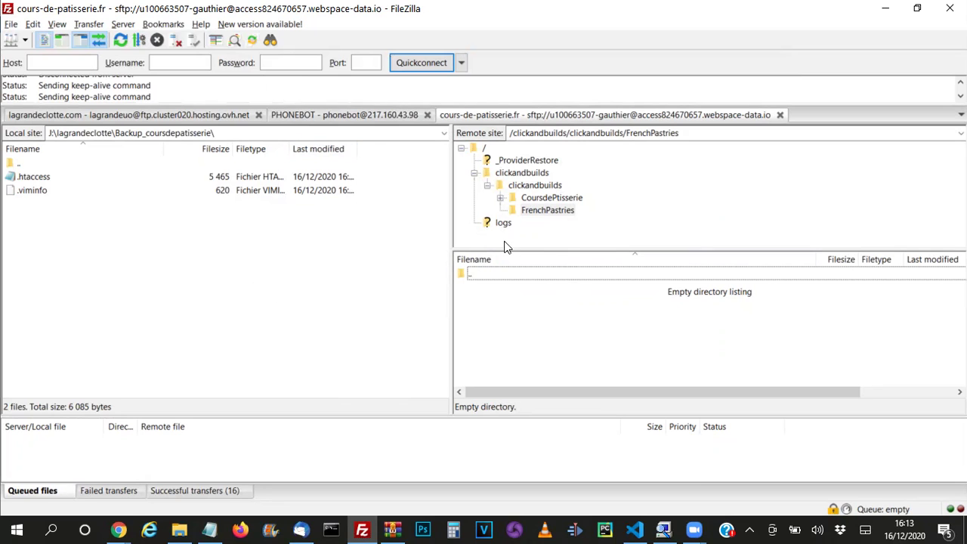
Step: Switch to the Google Meet call in Chrome to stop presenting the screen, and close the meeting details
click(118, 528)
click(118, 528)
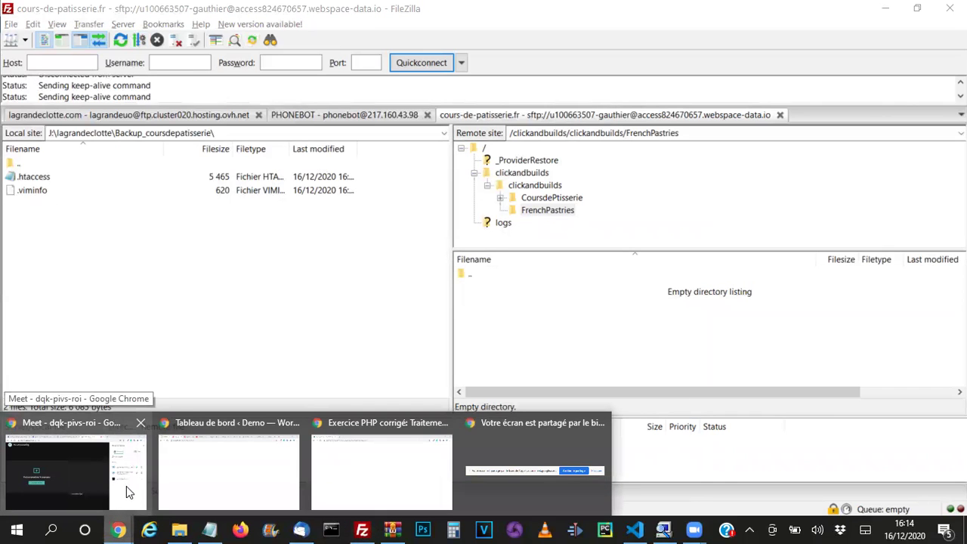
click(126, 485)
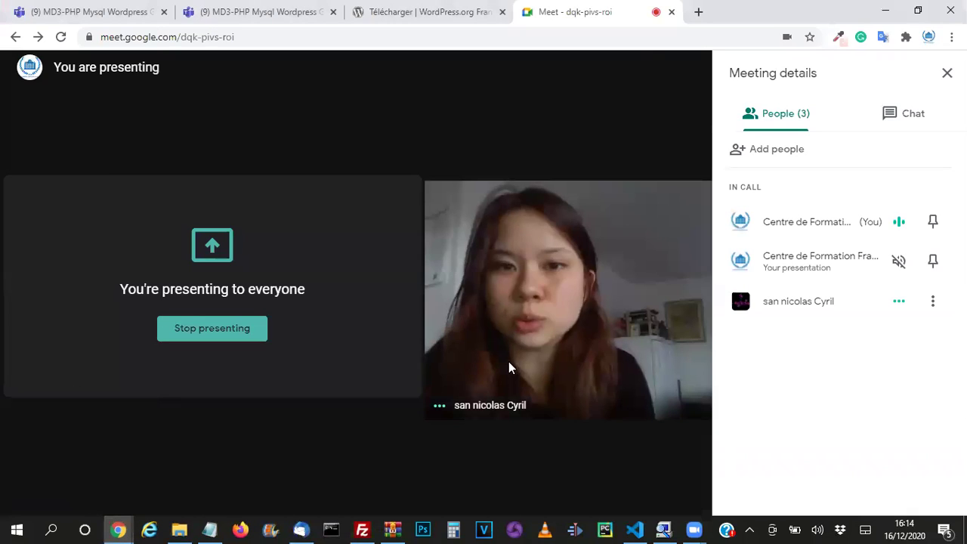
mouse_move(447, 295)
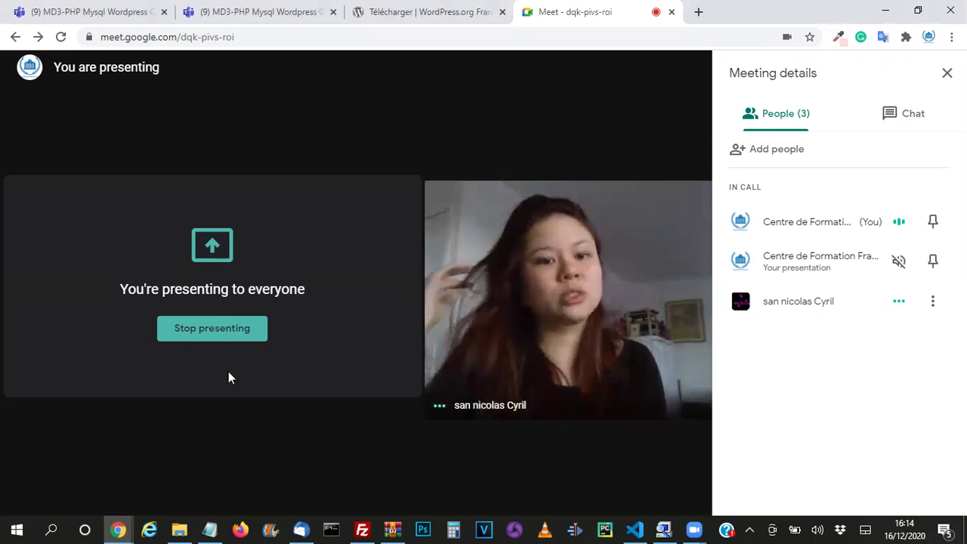
mouse_move(356, 423)
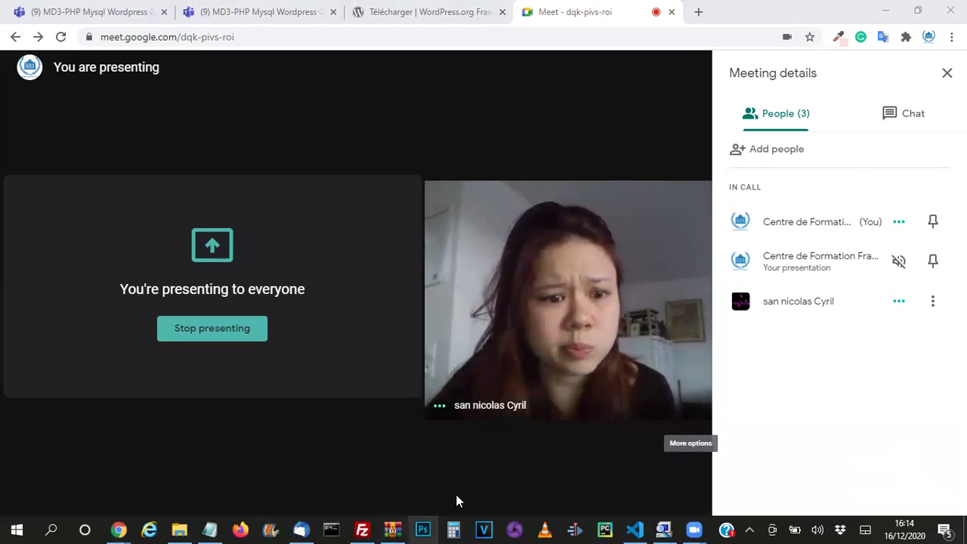
mouse_move(663, 529)
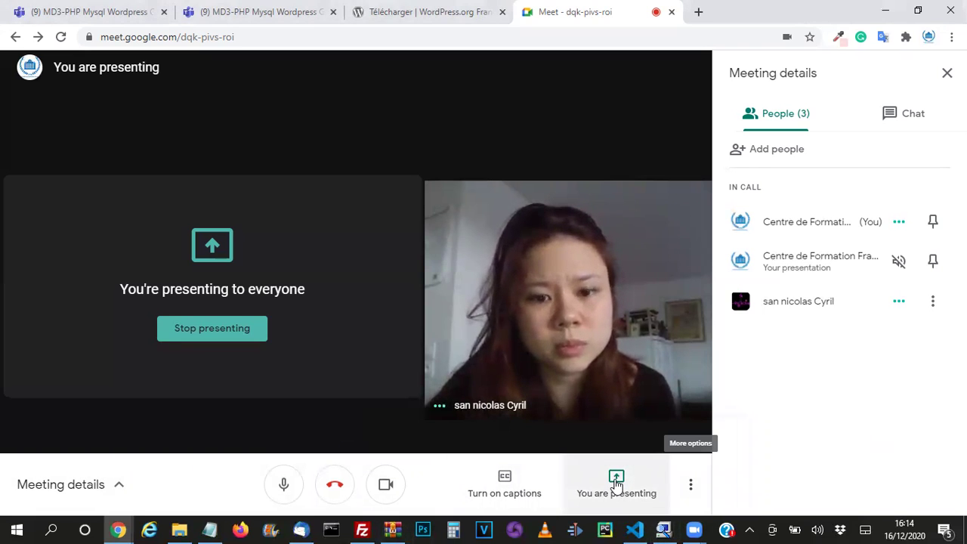
click(616, 484)
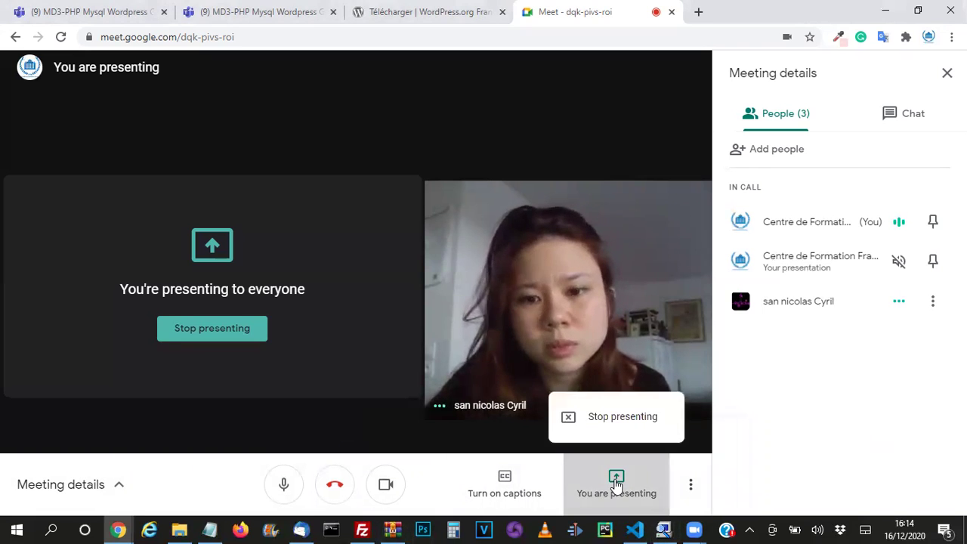
click(611, 421)
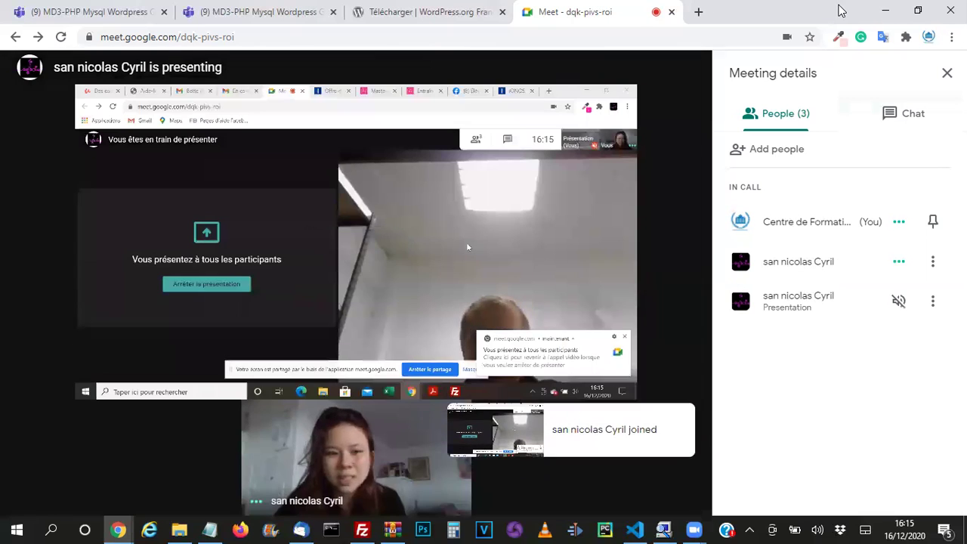
click(947, 73)
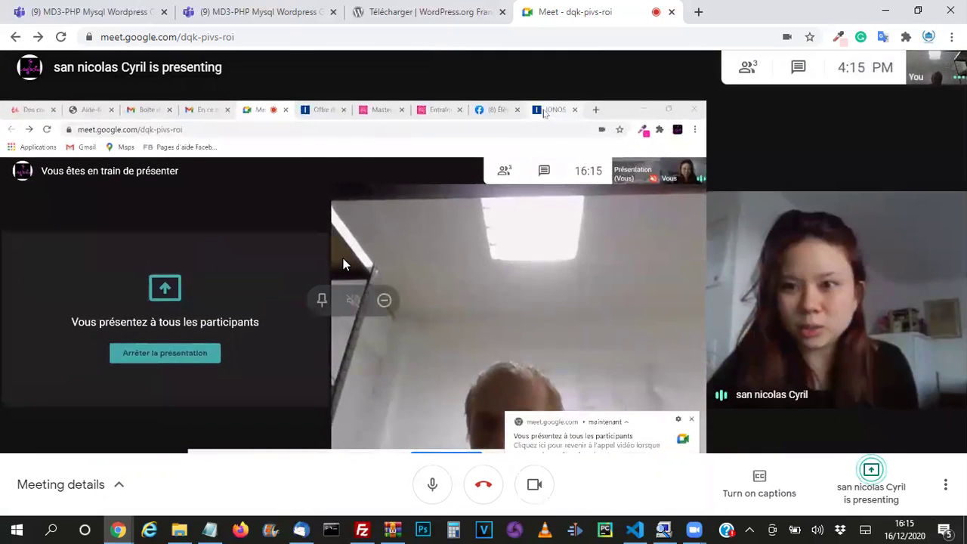
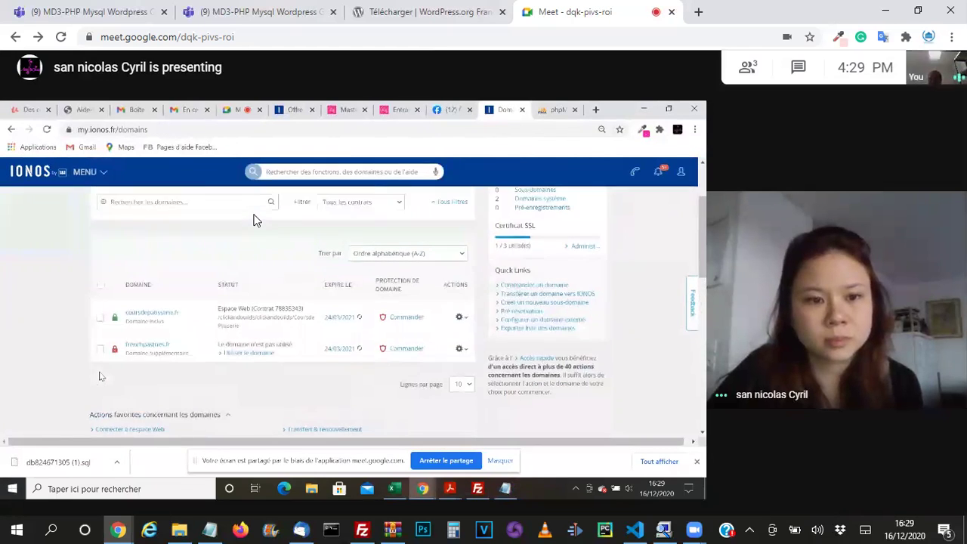
Step: Switch to the Zoom meeting controls window
mouse_move(215, 268)
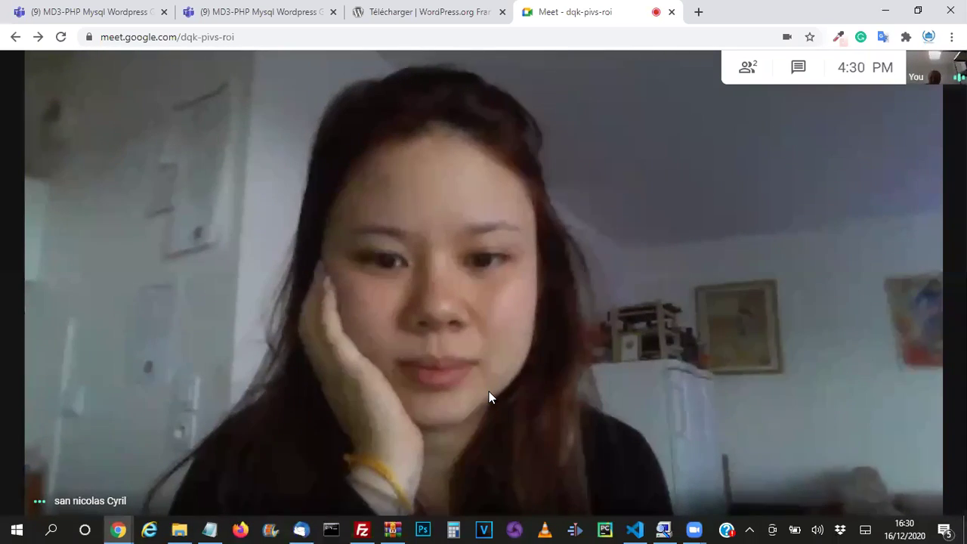
mouse_move(707, 529)
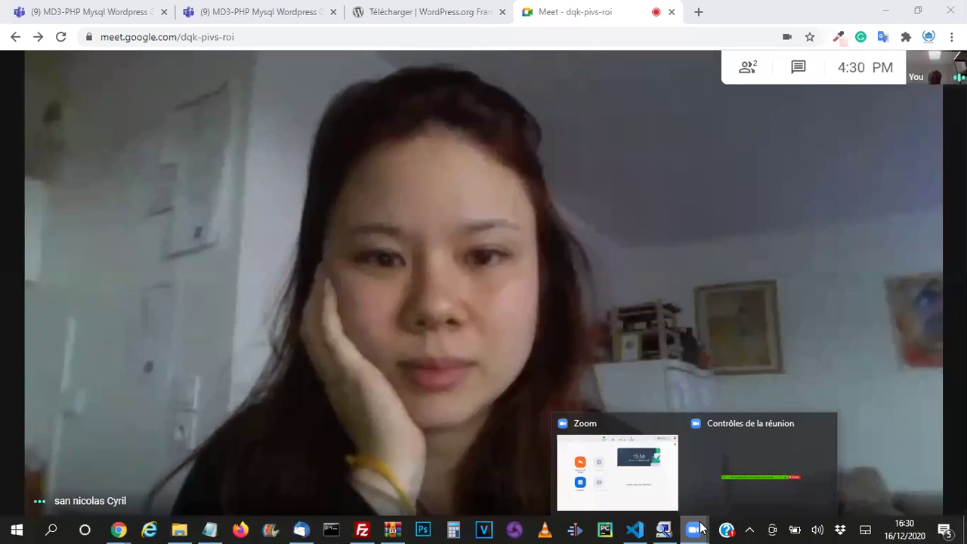
click(735, 466)
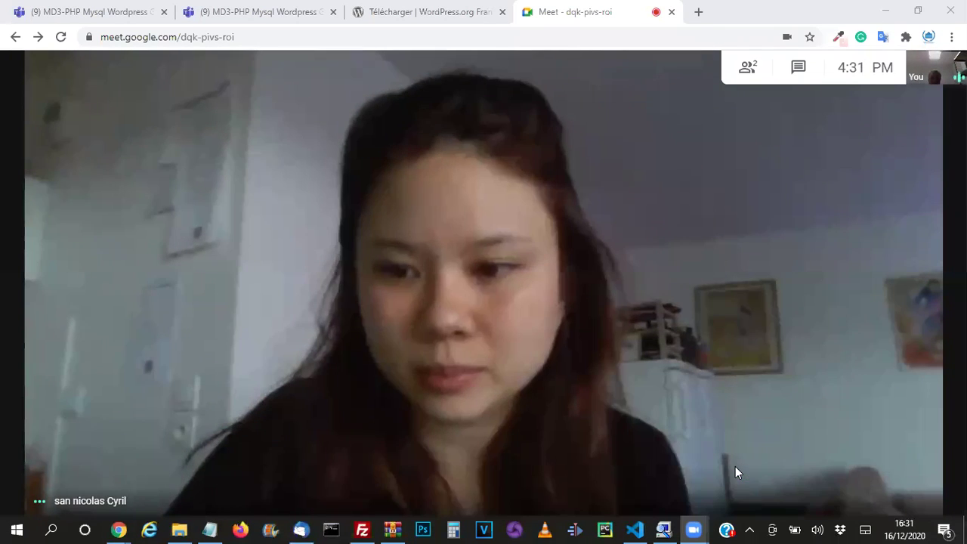
mouse_move(696, 529)
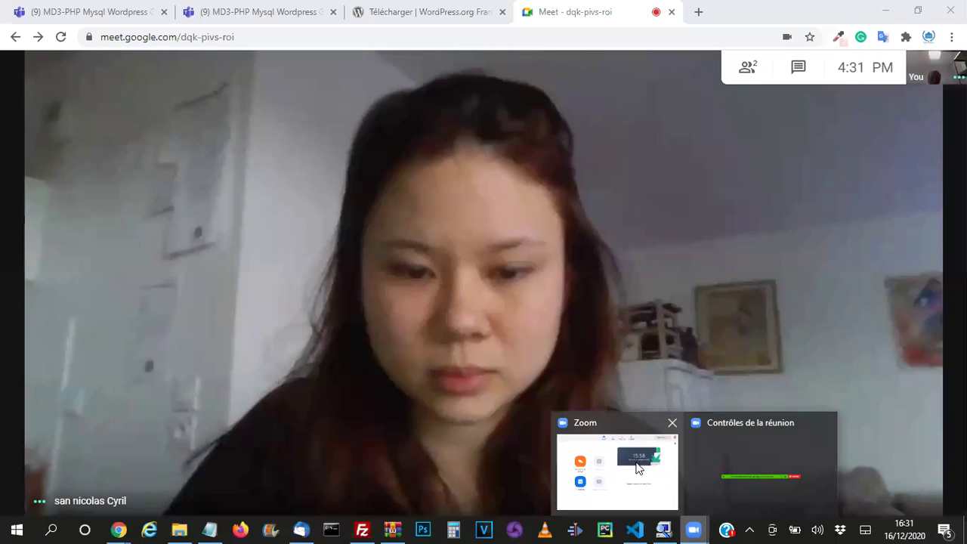